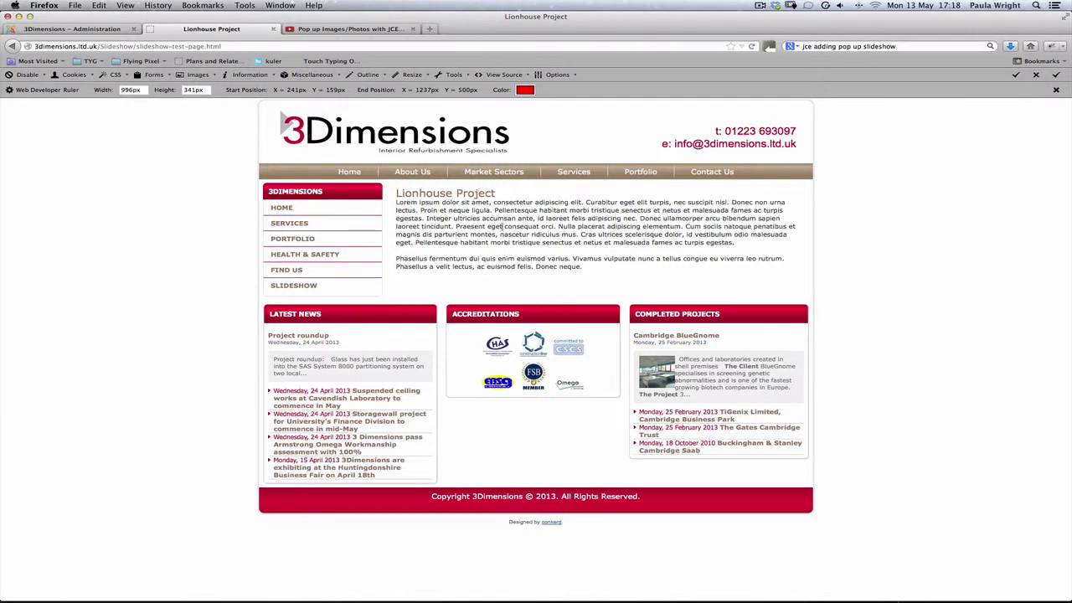
# Step: Return to the 3Dimensions administration tab showing the Article Manager list with Lionhouse Project
pyautogui.click(67, 34)
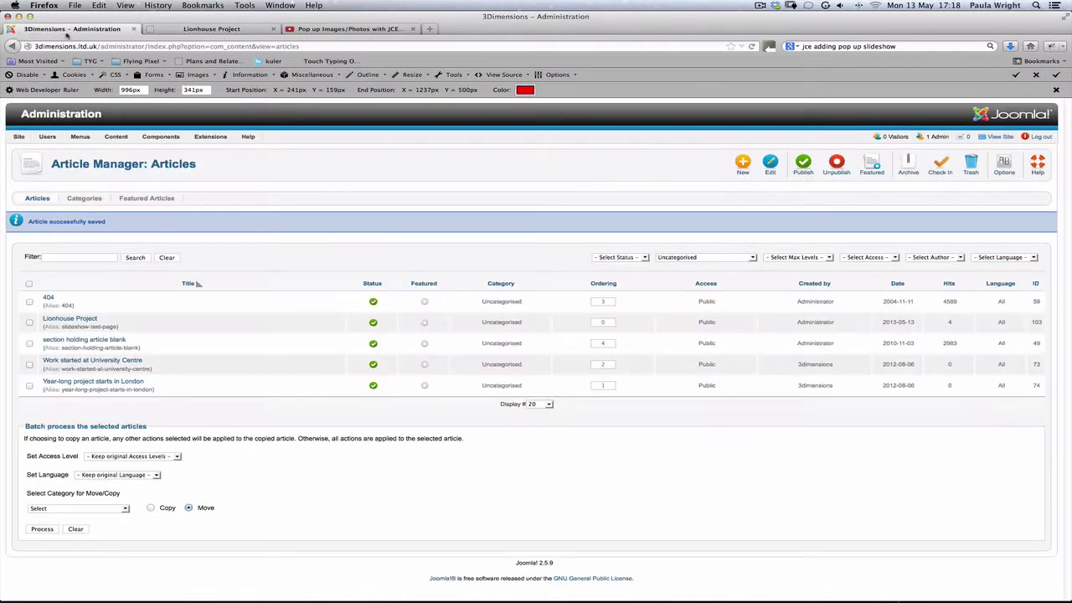
# Step: Open the Lionhouse Project article in the JCE editor from the Article Manager list
pyautogui.click(67, 319)
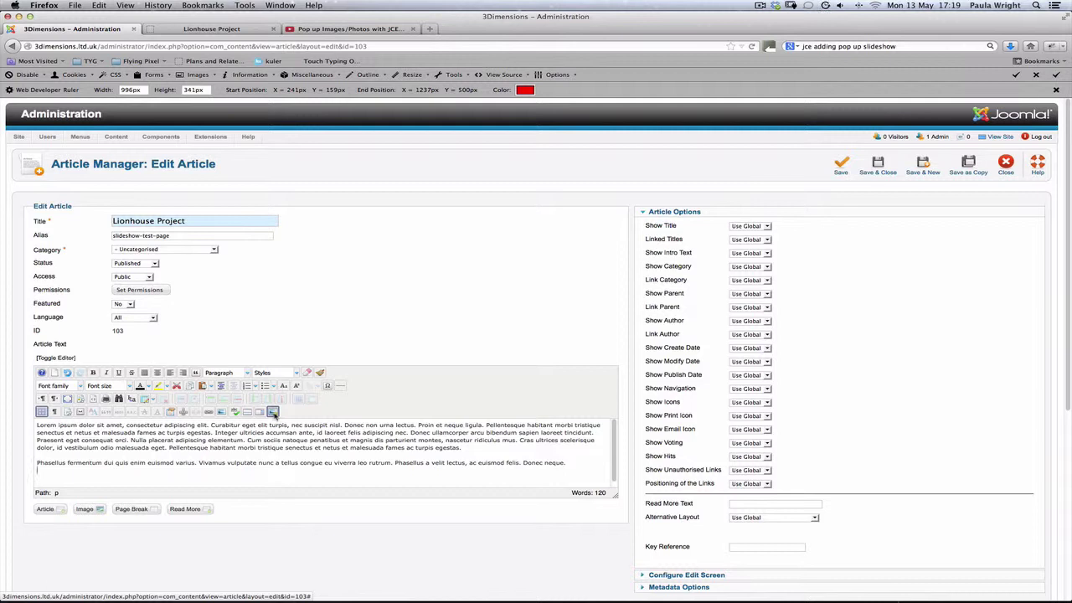
# Step: In the Image Manager, create a lionhouse-project folder under stories and open it
pyautogui.click(272, 412)
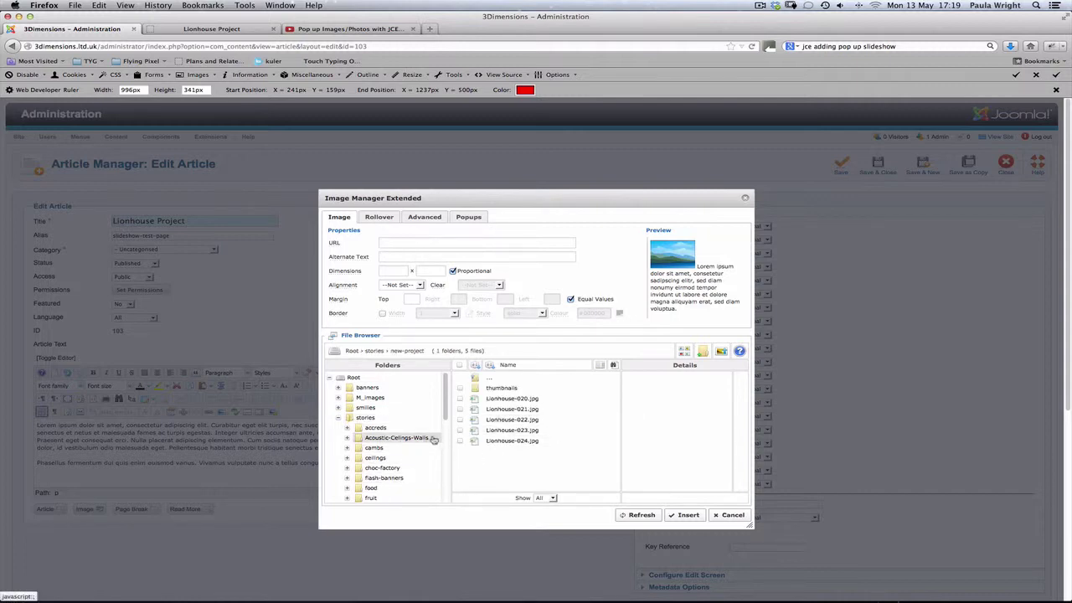
pyautogui.click(366, 419)
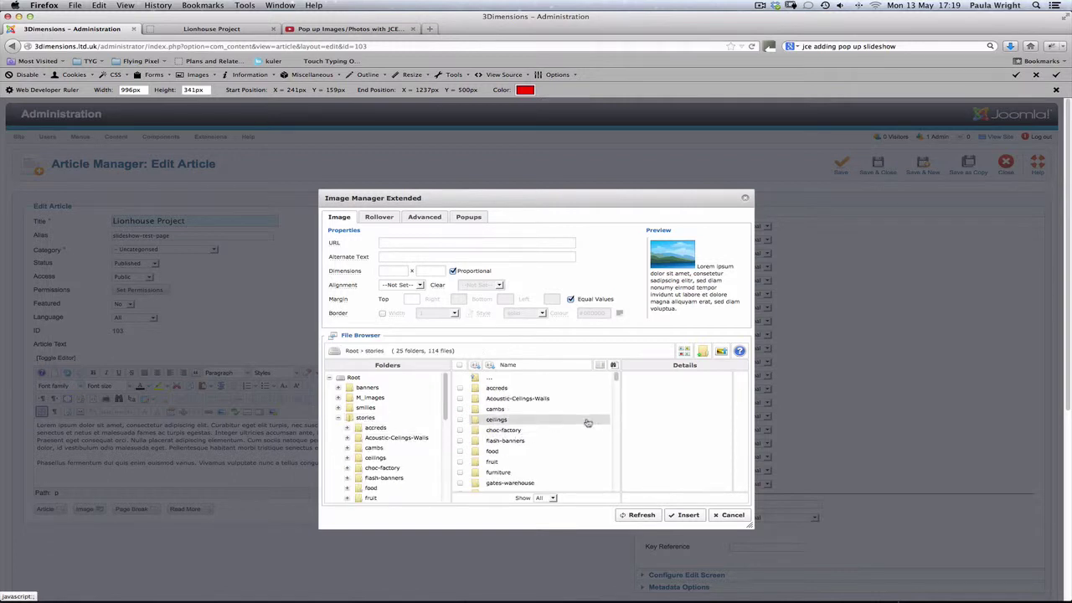
pyautogui.click(701, 352)
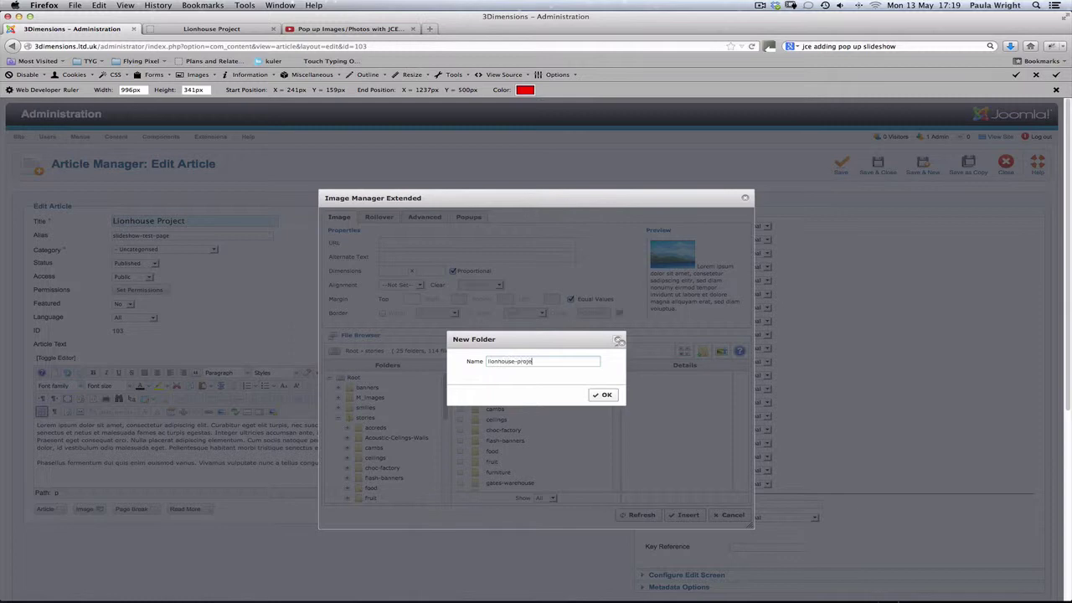
pyautogui.click(610, 399)
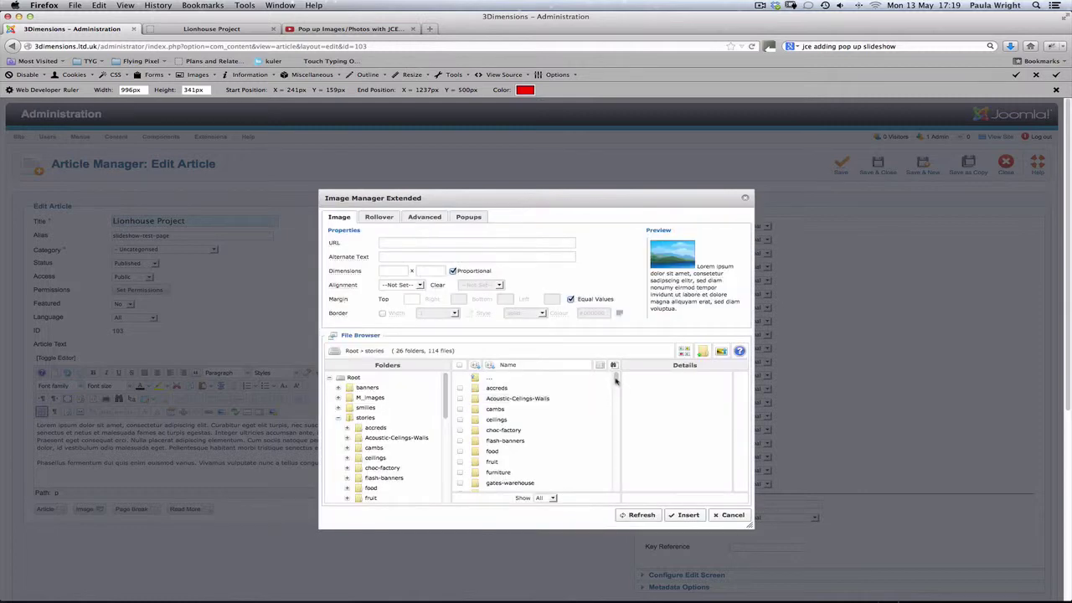
pyautogui.scroll(-2, 615, 382)
pyautogui.scroll(-2, 615, 382)
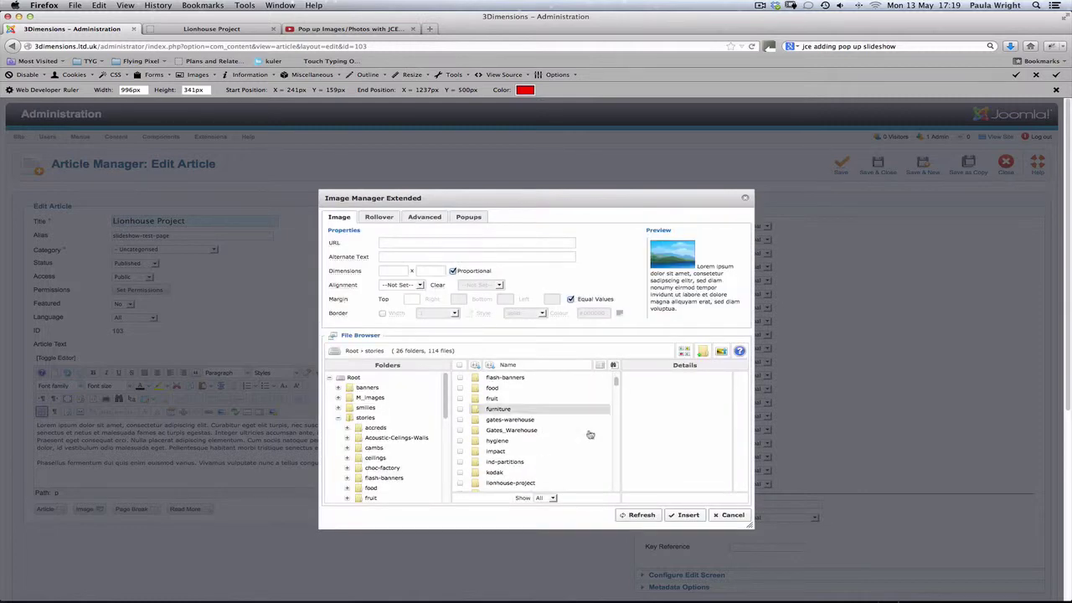
pyautogui.click(532, 484)
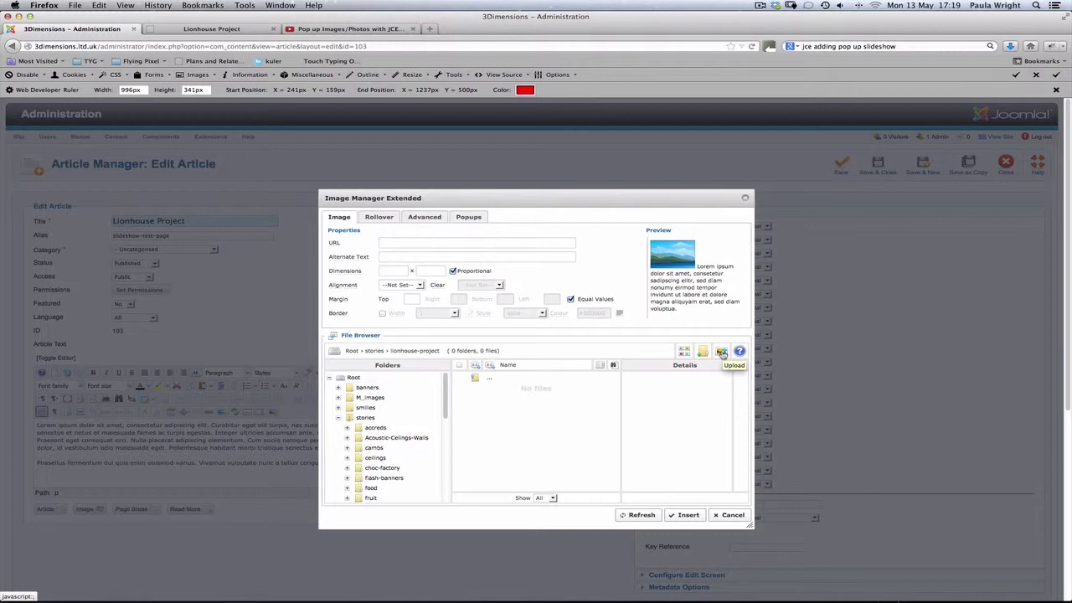
# Step: Enable upload resizing and thumbnails with a 100-pixel thumbnail width, then browse for files
pyautogui.click(722, 352)
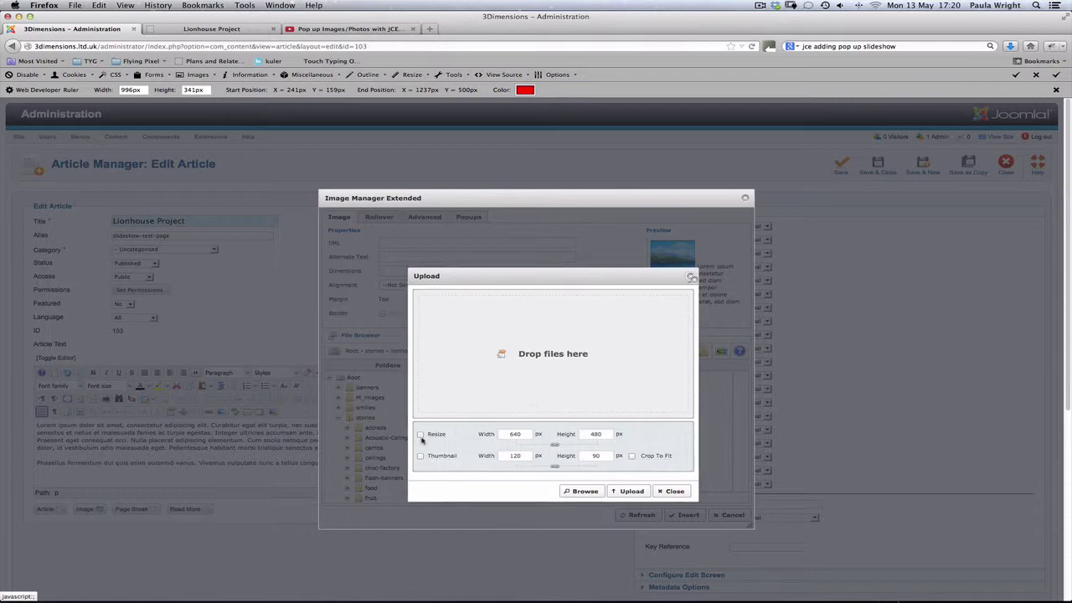
pyautogui.click(421, 434)
pyautogui.click(421, 457)
pyautogui.moveTo(524, 454); pyautogui.dragTo(506, 455)
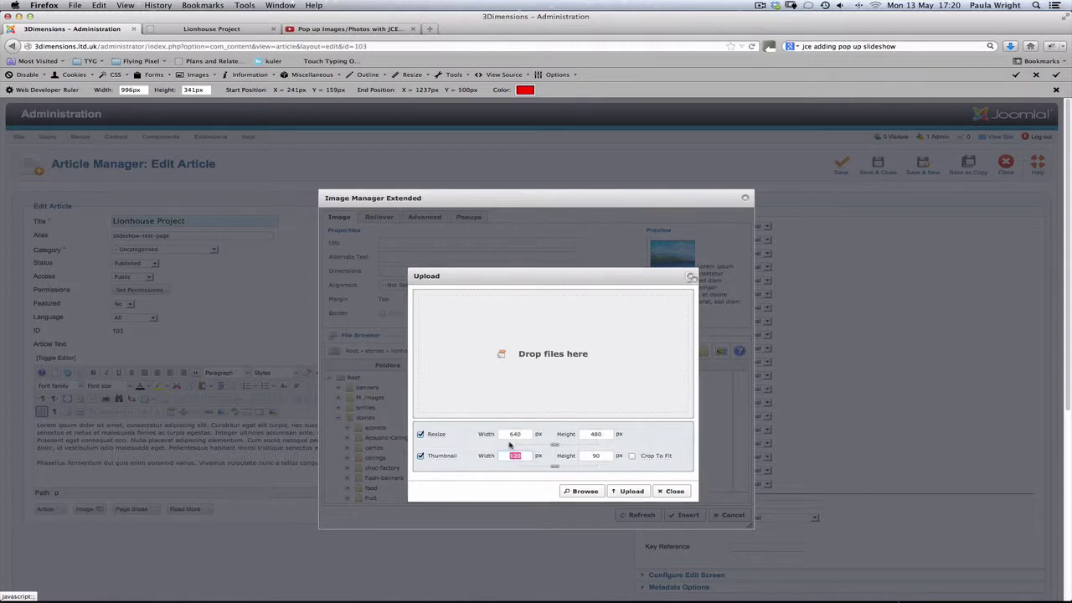
pyautogui.write('1')
pyautogui.click(579, 495)
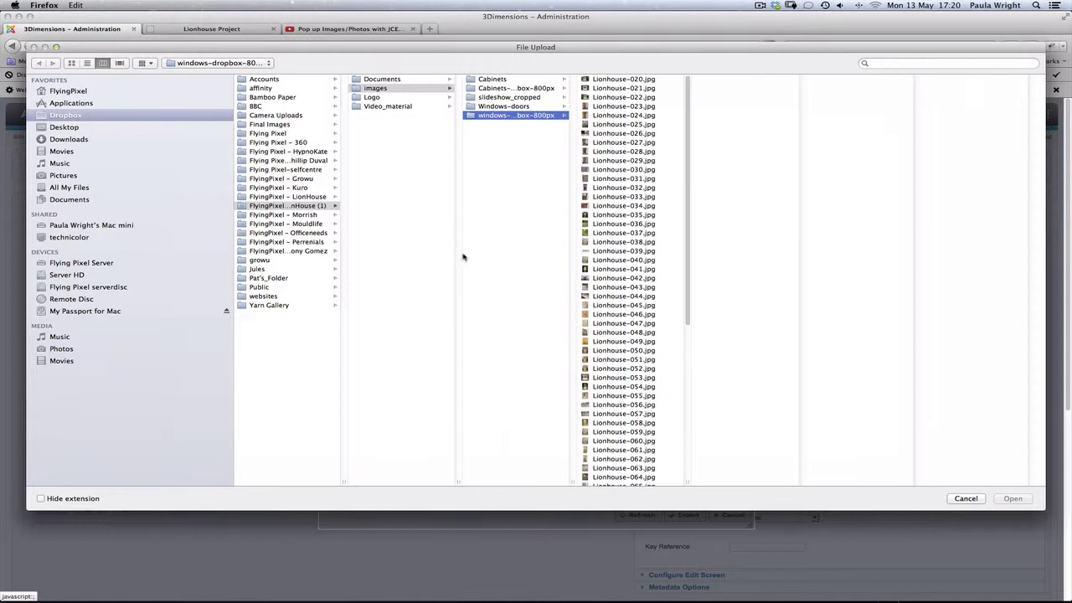
# Step: Select Lionhouse-020.jpg through Lionhouse-022.jpg and add them to the upload queue
pyautogui.click(624, 79)
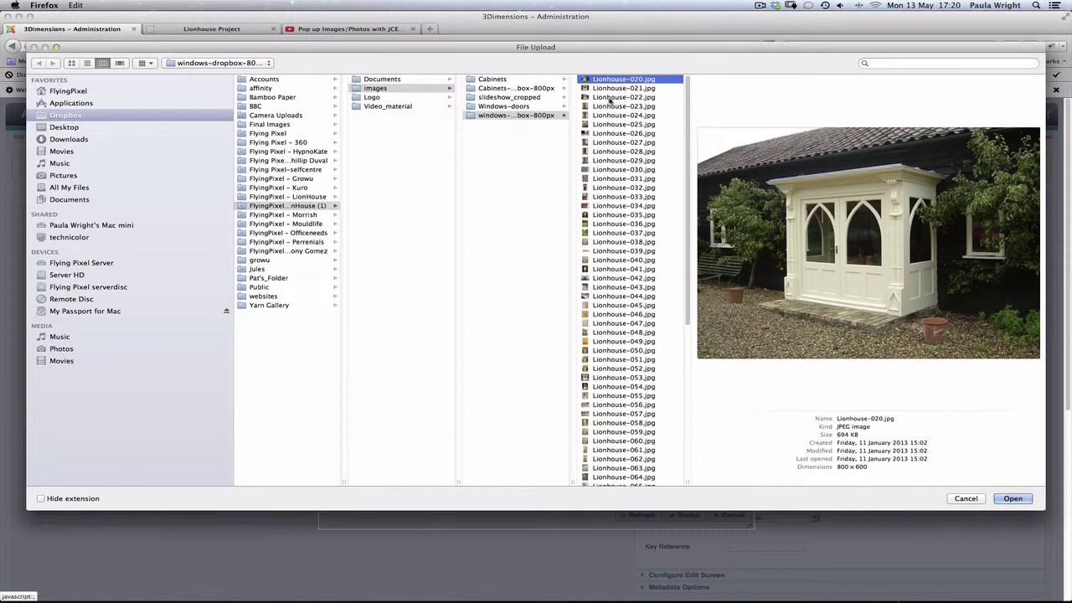
pyautogui.keyDown('shift'); pyautogui.click(611, 97); pyautogui.keyUp('shift')
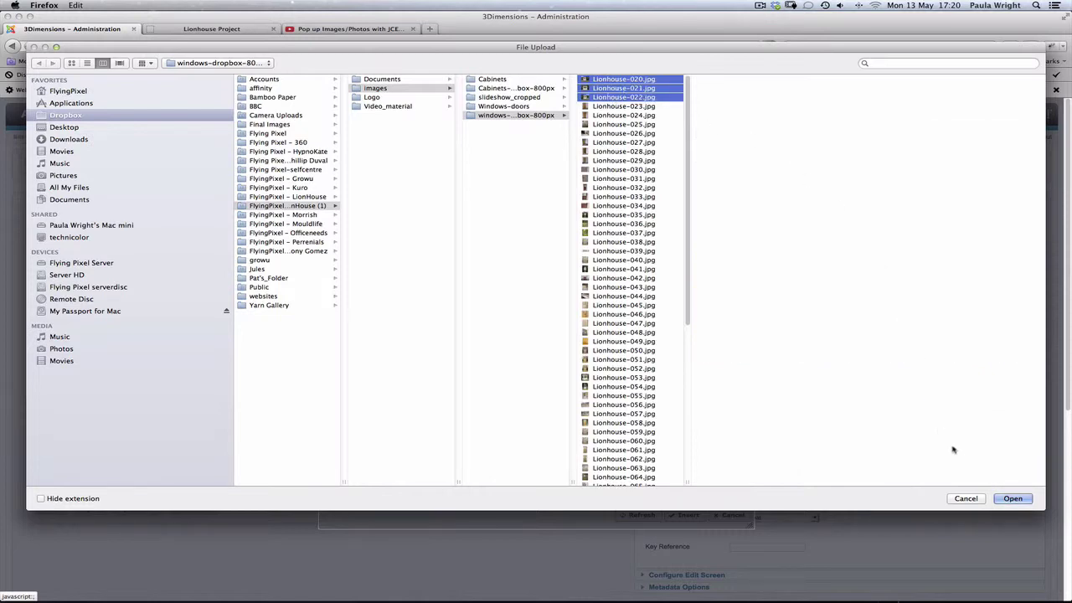
pyautogui.click(1011, 498)
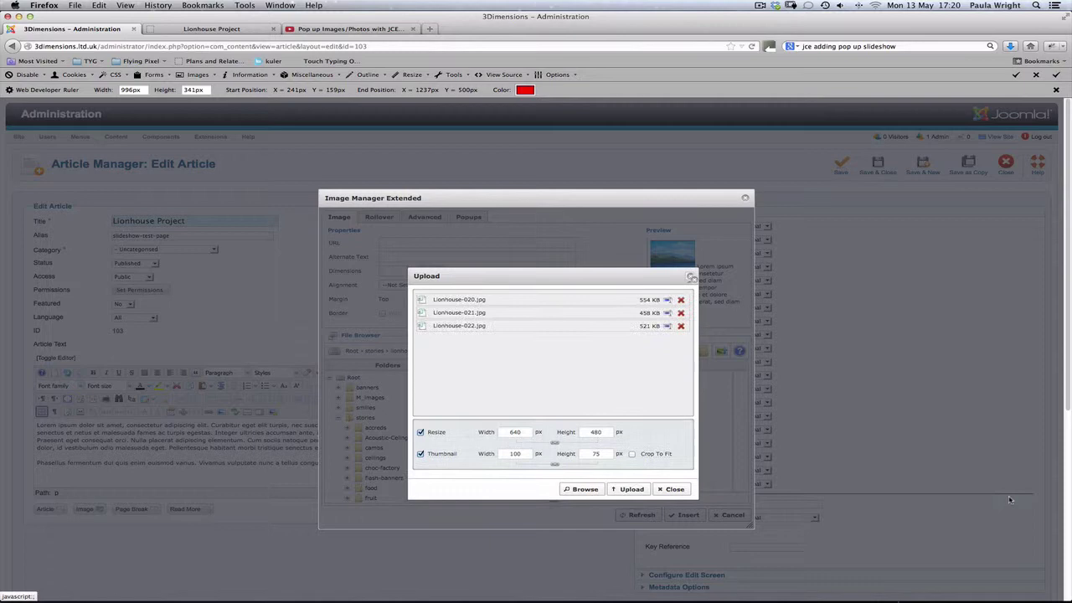
# Step: Upload the three photos and set Lionhouse-020 to open in a JCE MediaBox popup
pyautogui.click(627, 490)
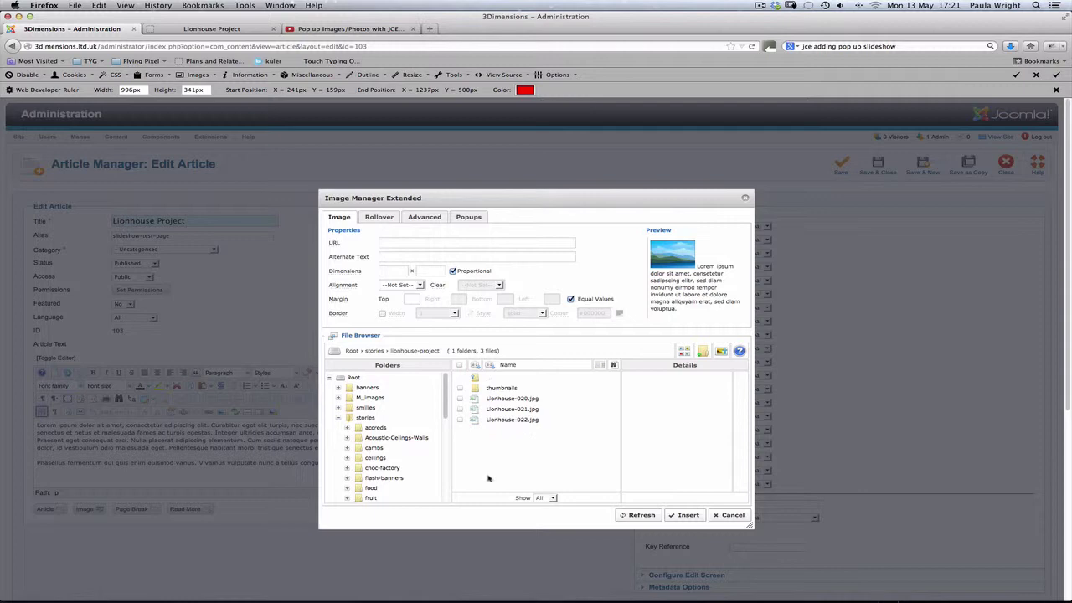
pyautogui.click(495, 400)
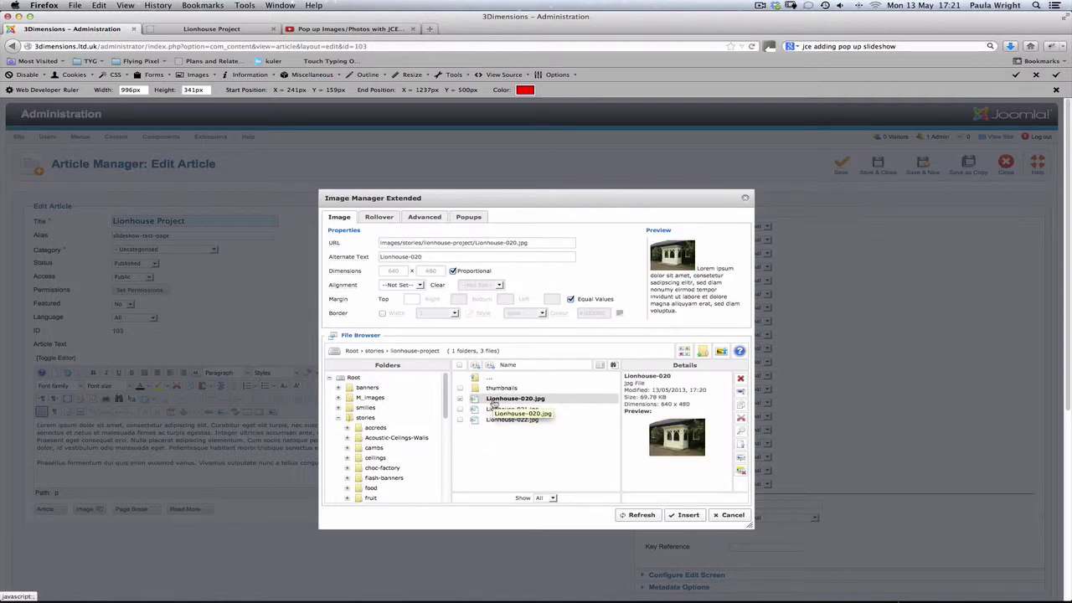
pyautogui.click(467, 220)
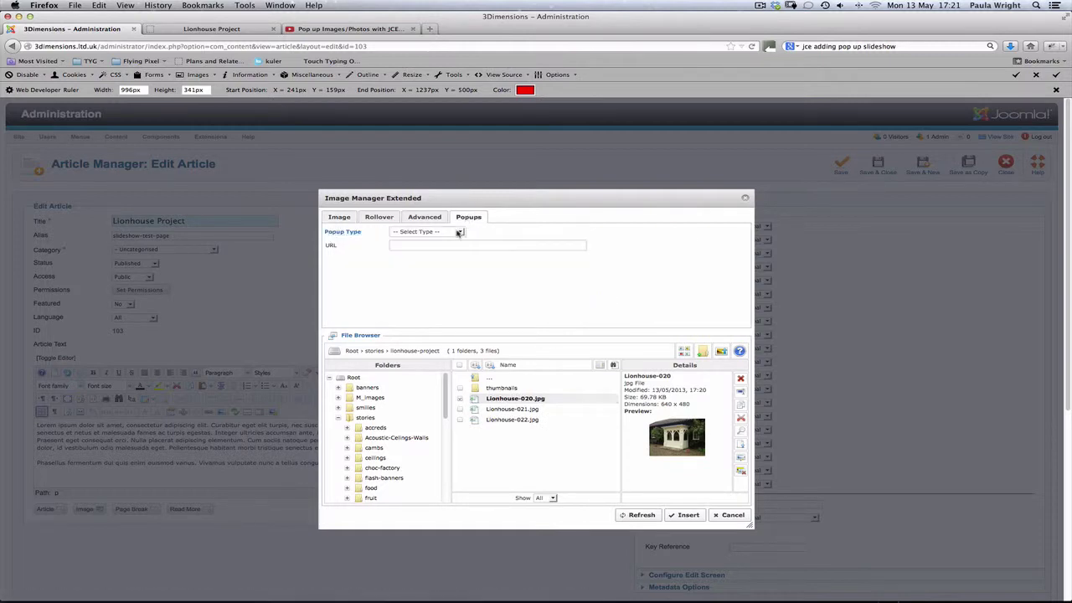
pyautogui.click(459, 232)
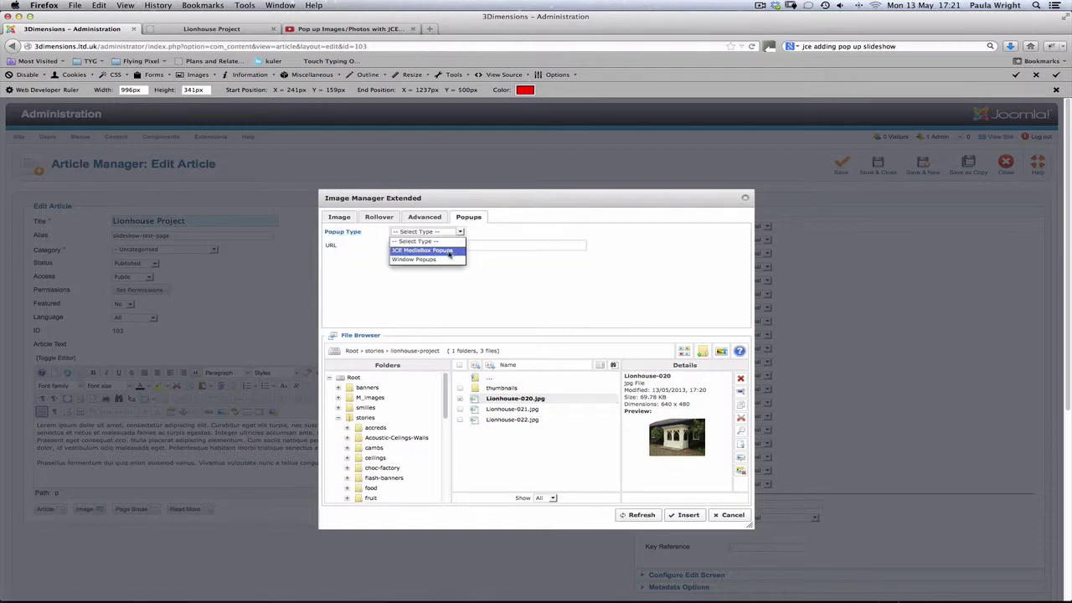
pyautogui.click(450, 252)
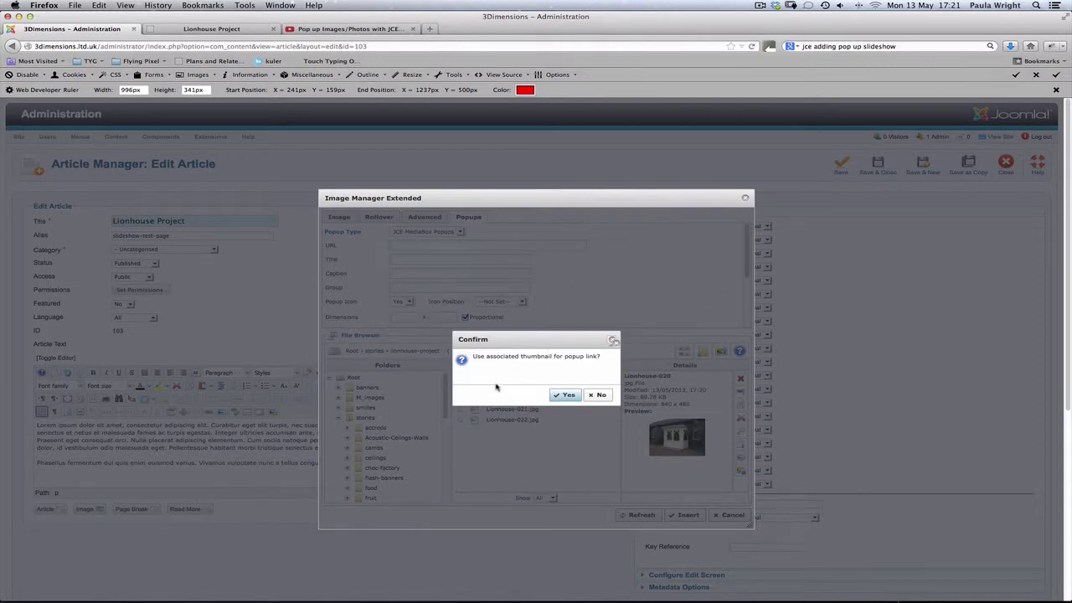
# Step: Use its 100×75 thumbnail as the link, group it as lionhouse, and disable the popup icon
pyautogui.click(565, 395)
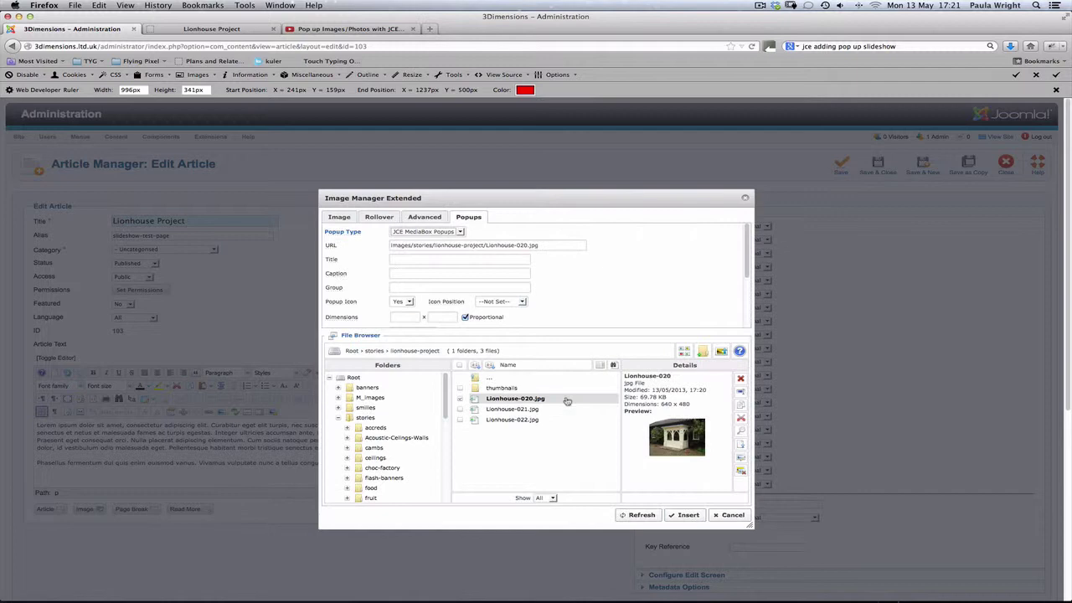
pyautogui.click(410, 287)
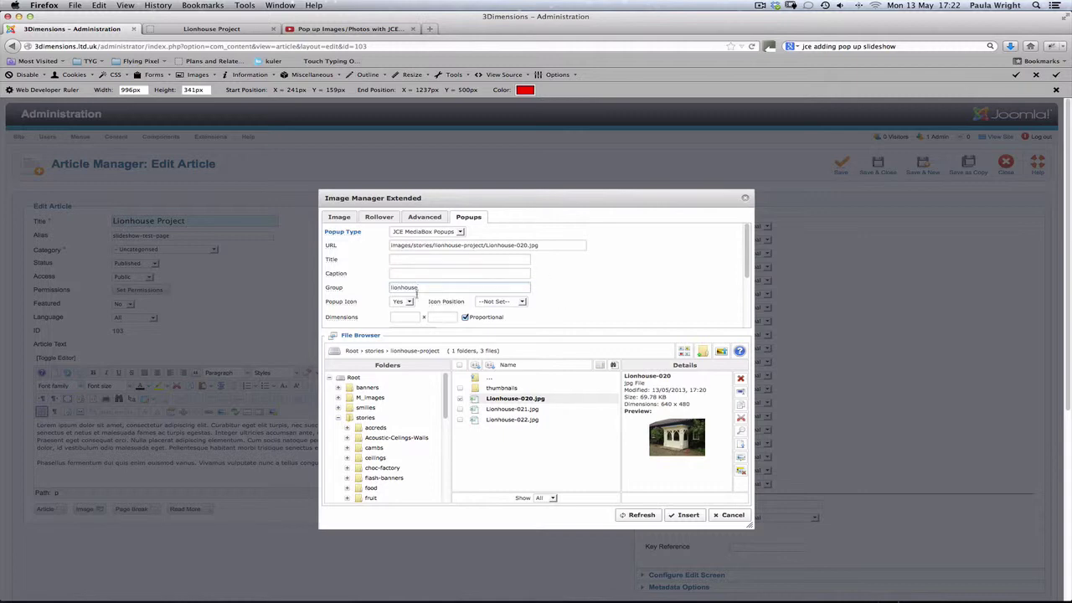
pyautogui.click(409, 303)
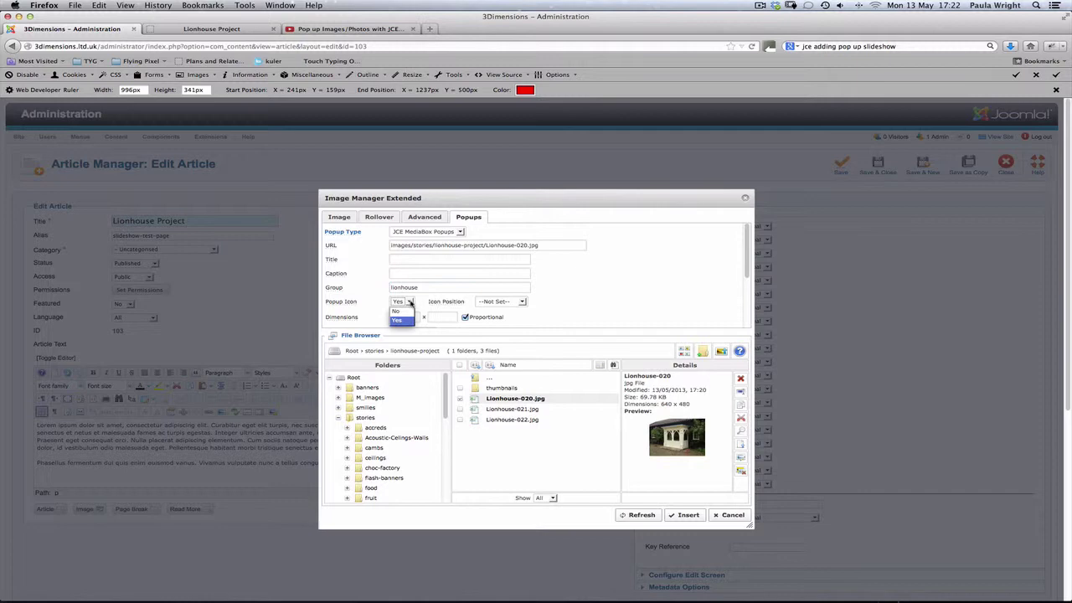
pyautogui.click(405, 315)
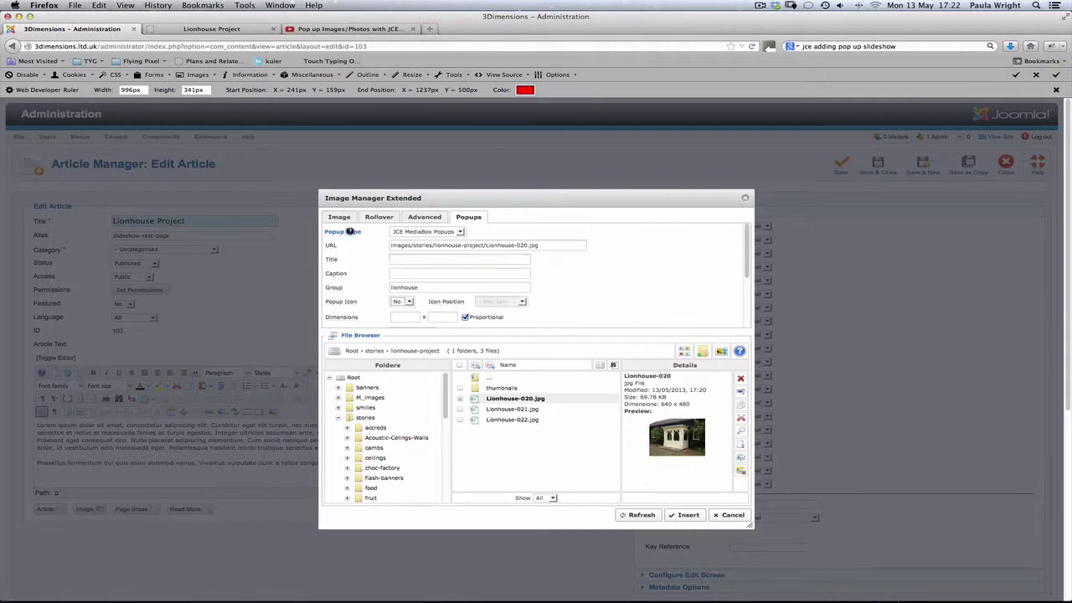
pyautogui.click(339, 217)
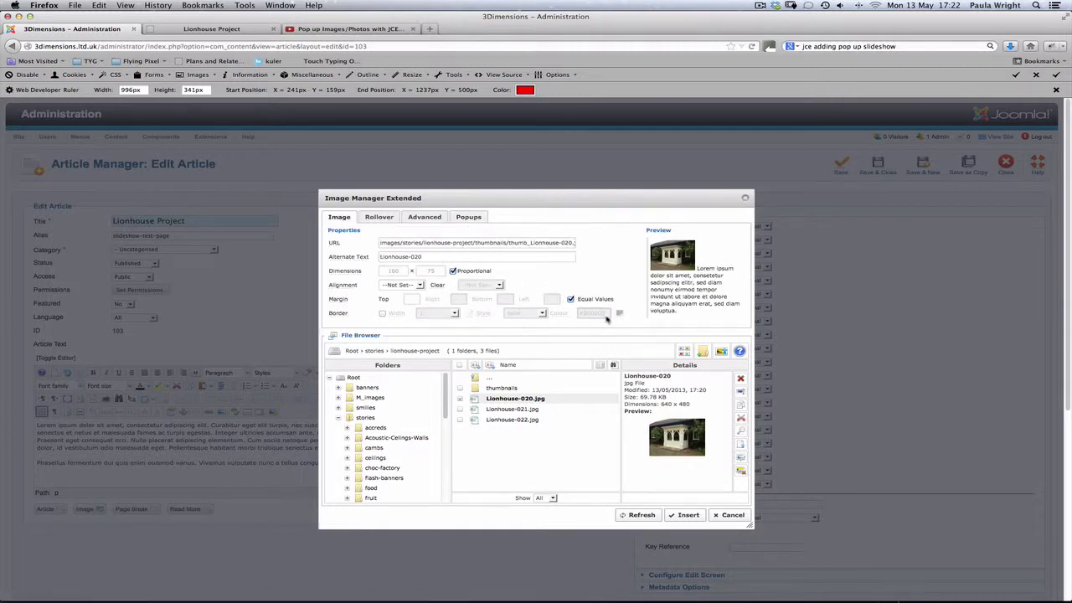
# Step: Set the alt text to 'Lionhouse Porch project' and a top margin of 10
pyautogui.click(422, 258)
pyautogui.moveTo(427, 256); pyautogui.dragTo(373, 257)
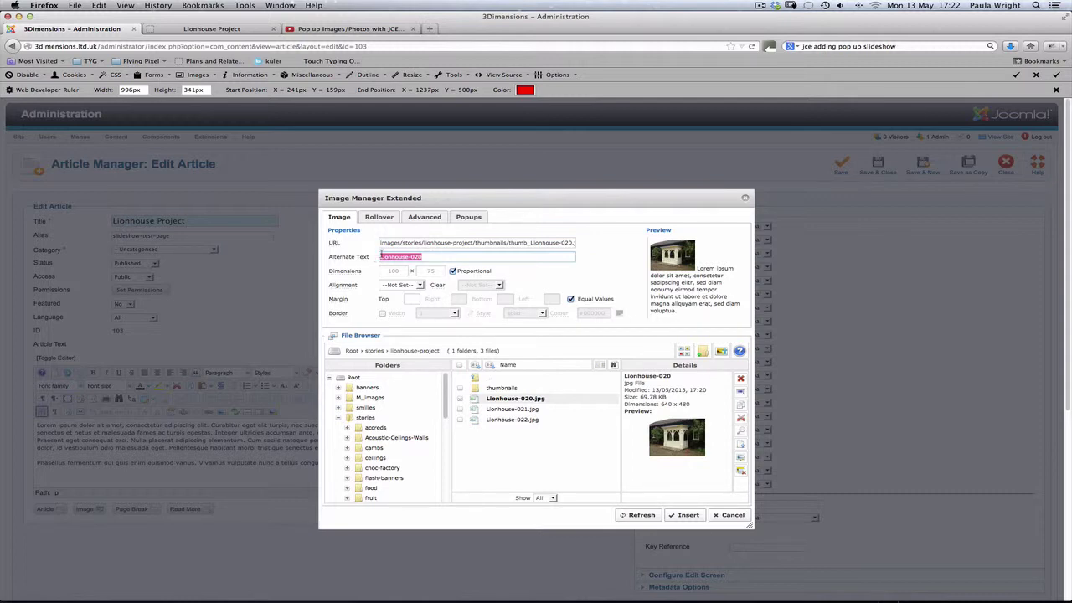
pyautogui.write('L')
pyautogui.click(410, 300)
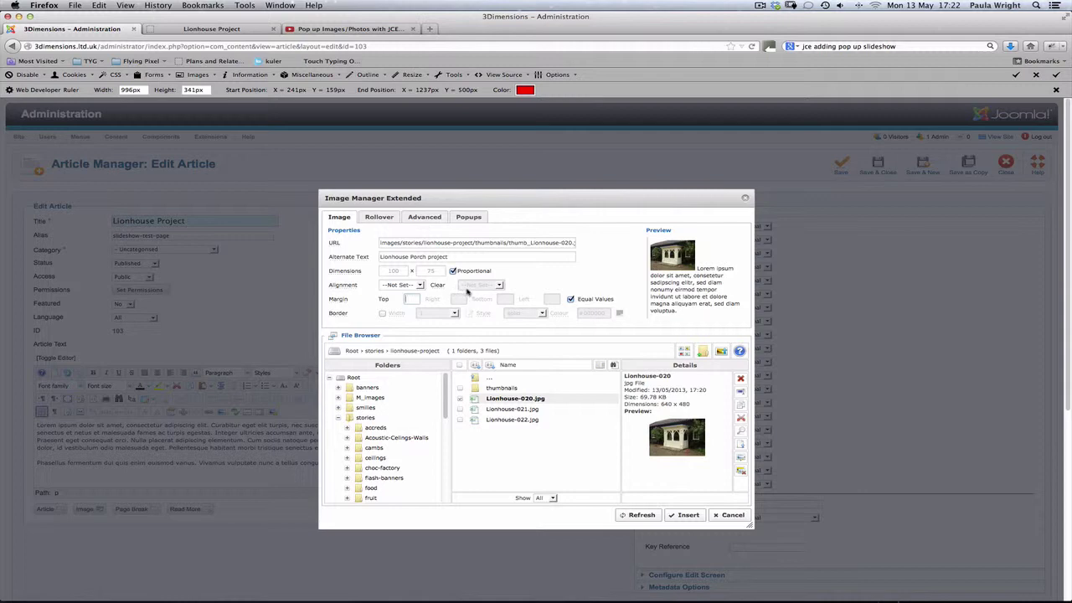
pyautogui.write('10')
# Step: Insert the Lionhouse-020 thumbnail into the article and save it
pyautogui.click(681, 517)
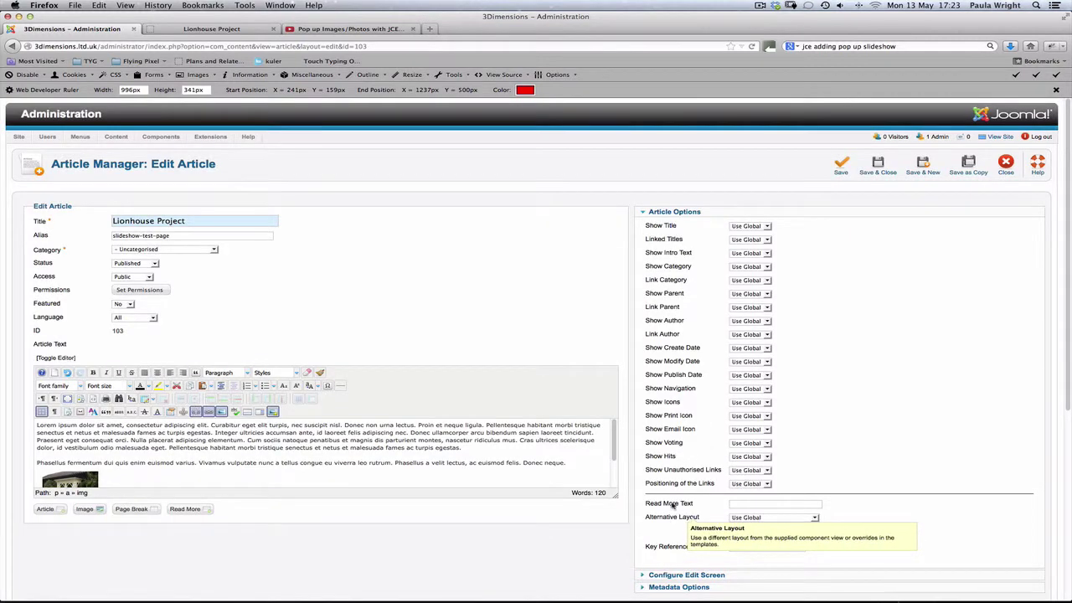
pyautogui.moveTo(612, 446)
pyautogui.mouseDown()
pyautogui.moveTo(630, 483)
pyautogui.moveTo(624, 436)
pyautogui.mouseUp()
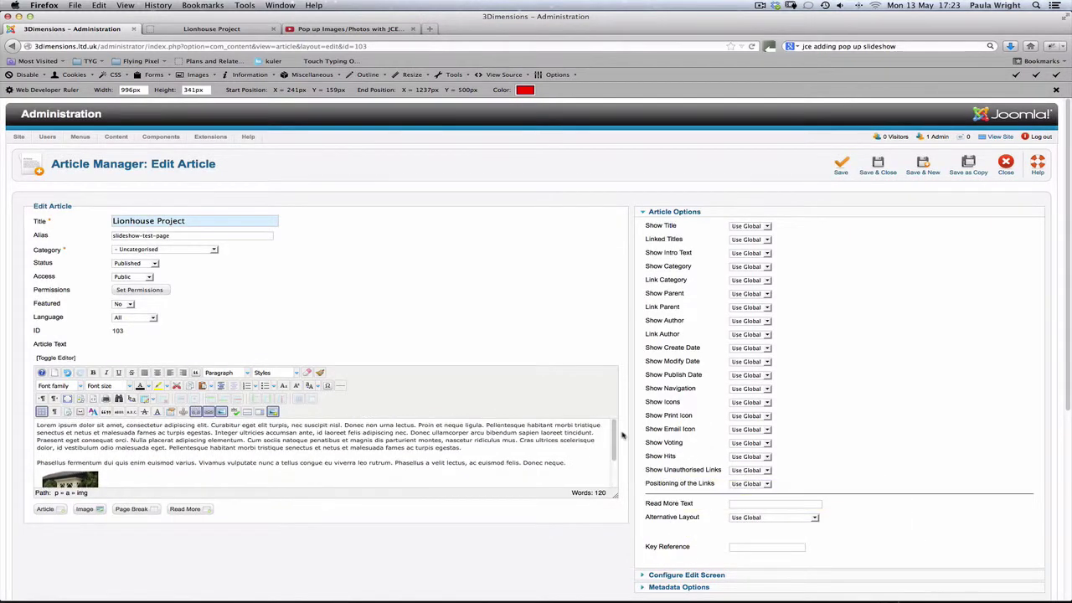
pyautogui.click(841, 166)
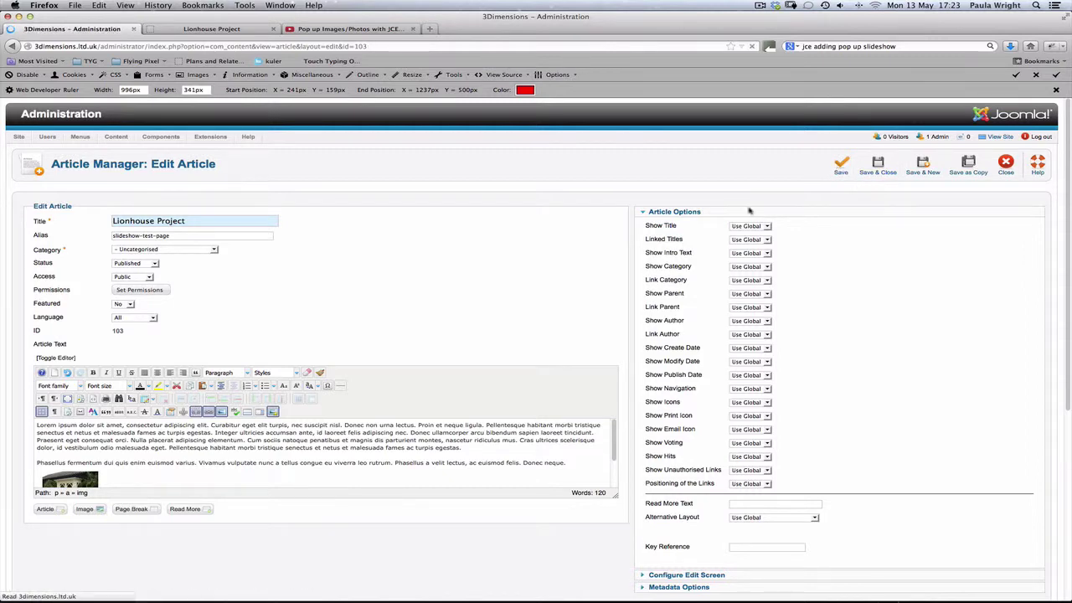
# Step: On the reloaded live page, confirm the thumbnail opens its enlargement, then return to the editor
pyautogui.click(221, 30)
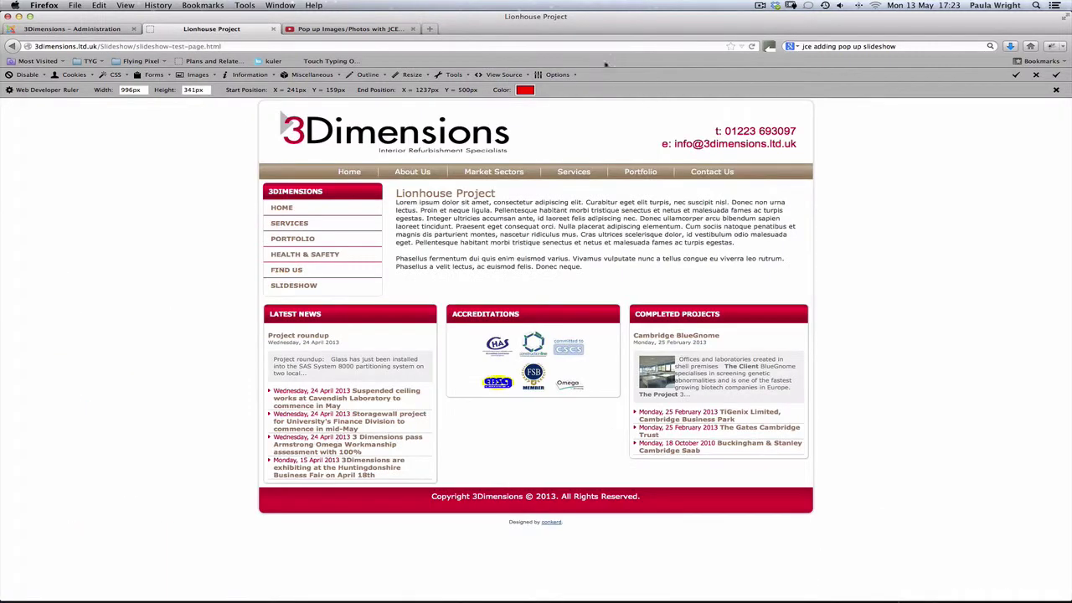
pyautogui.click(751, 46)
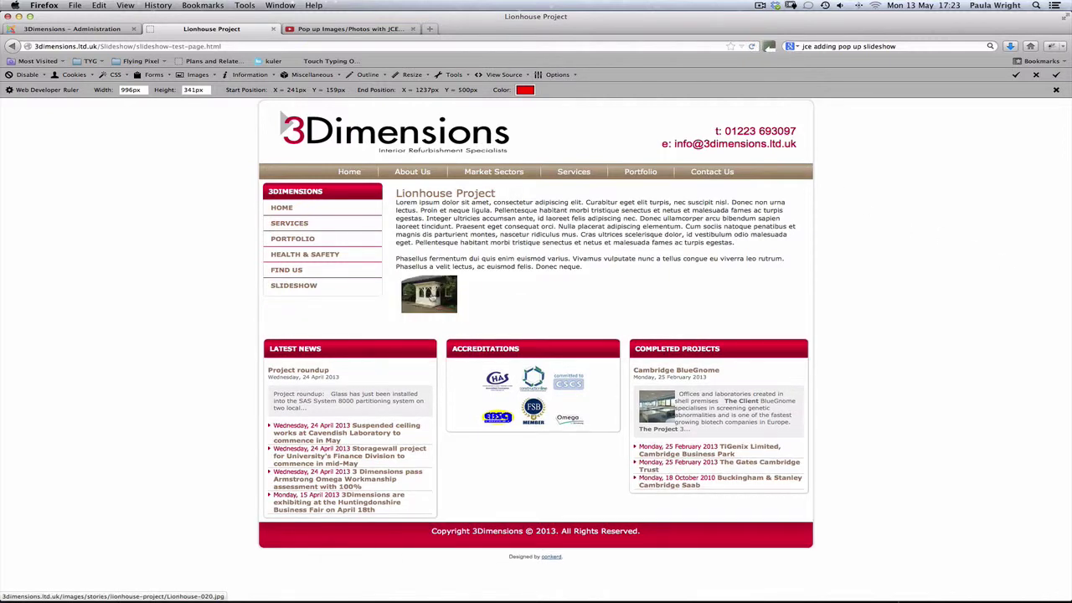
pyautogui.click(431, 297)
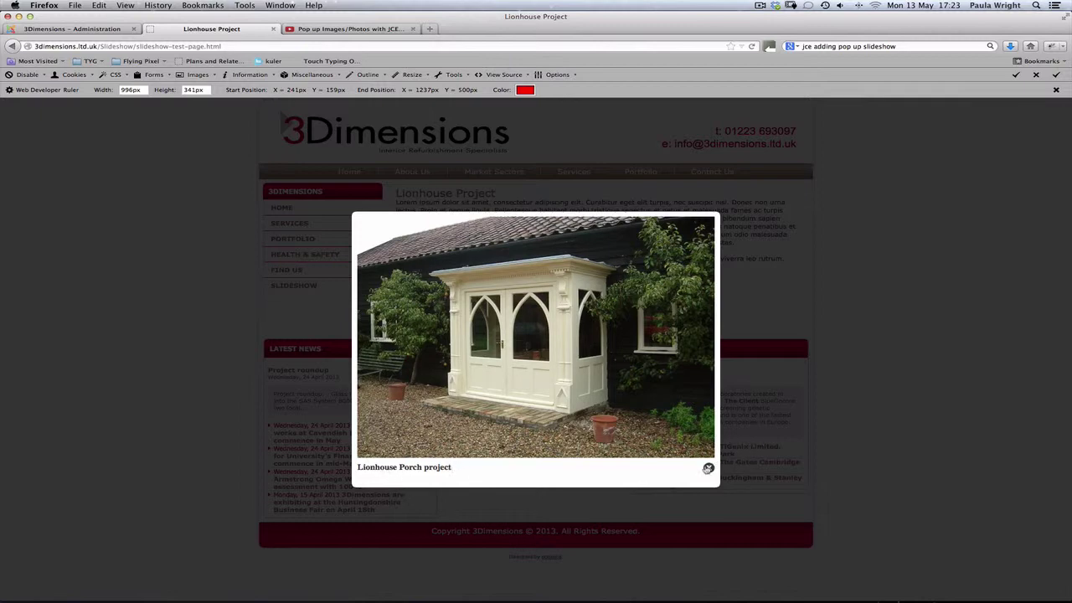
pyautogui.click(708, 468)
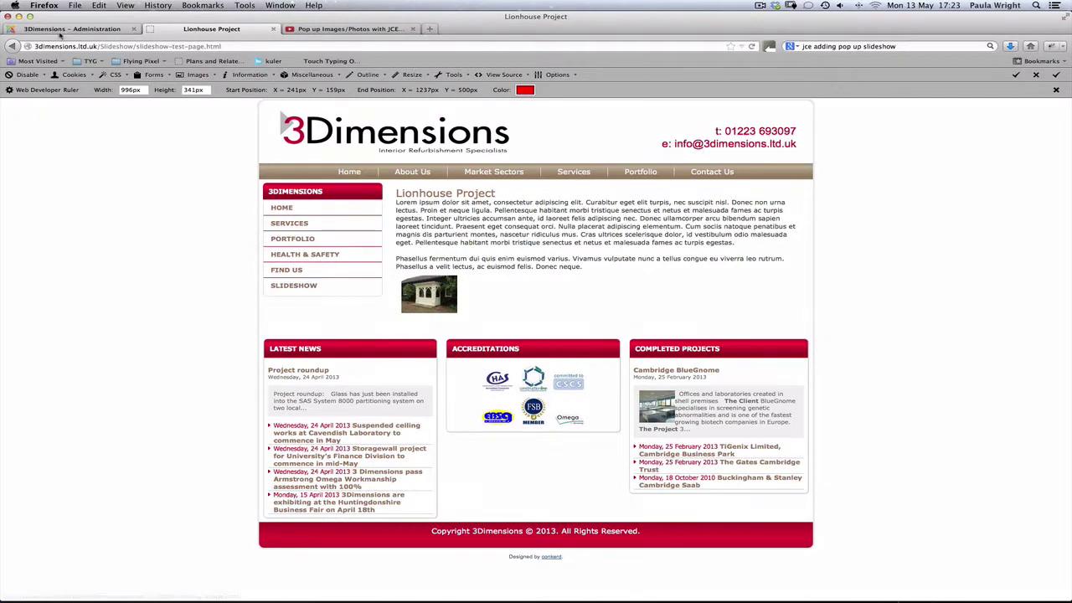
pyautogui.click(60, 30)
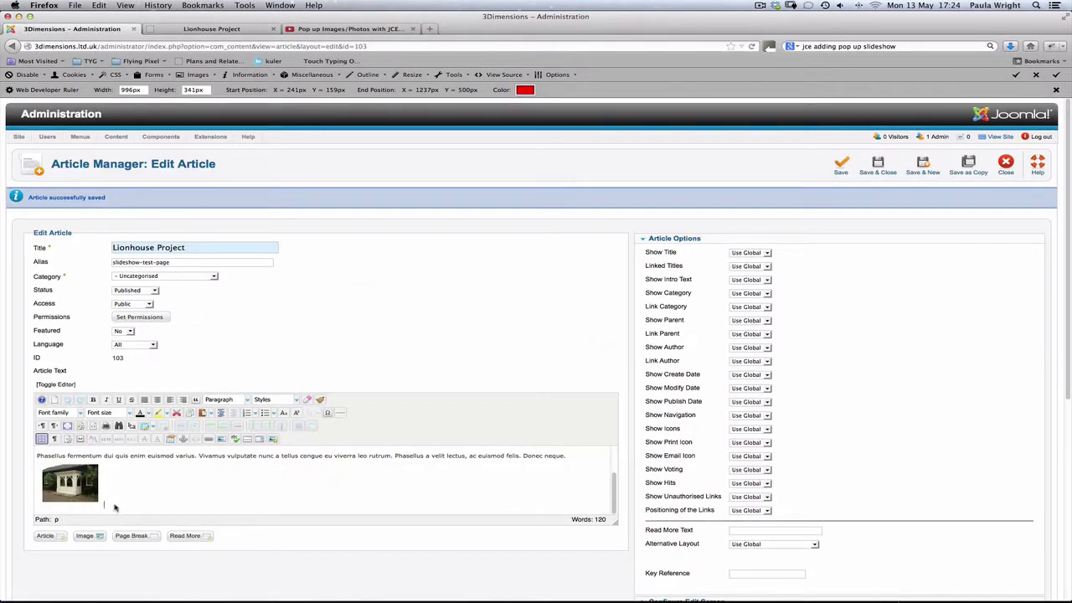
# Step: Pick Lionhouse-021.jpg and make it a JCE MediaBox popup using its thumbnail
pyautogui.click(273, 438)
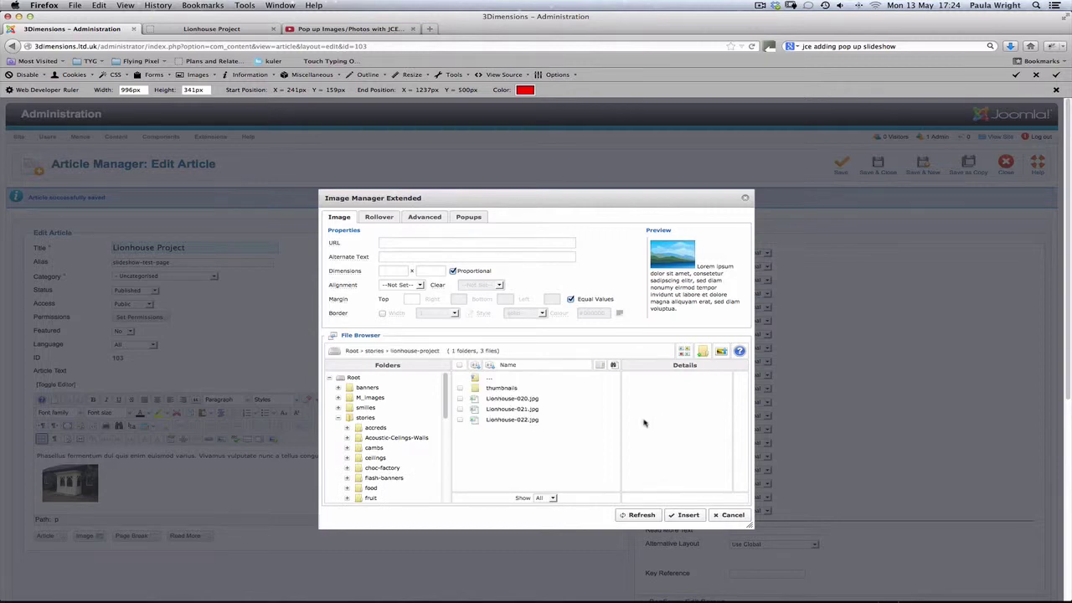
pyautogui.click(512, 409)
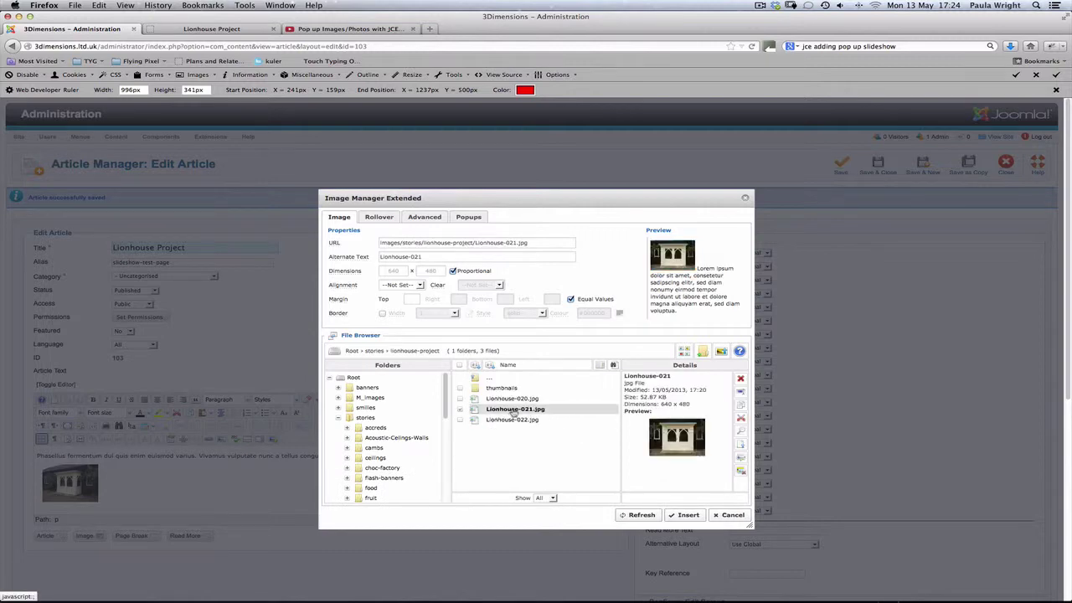
pyautogui.click(468, 218)
pyautogui.click(460, 232)
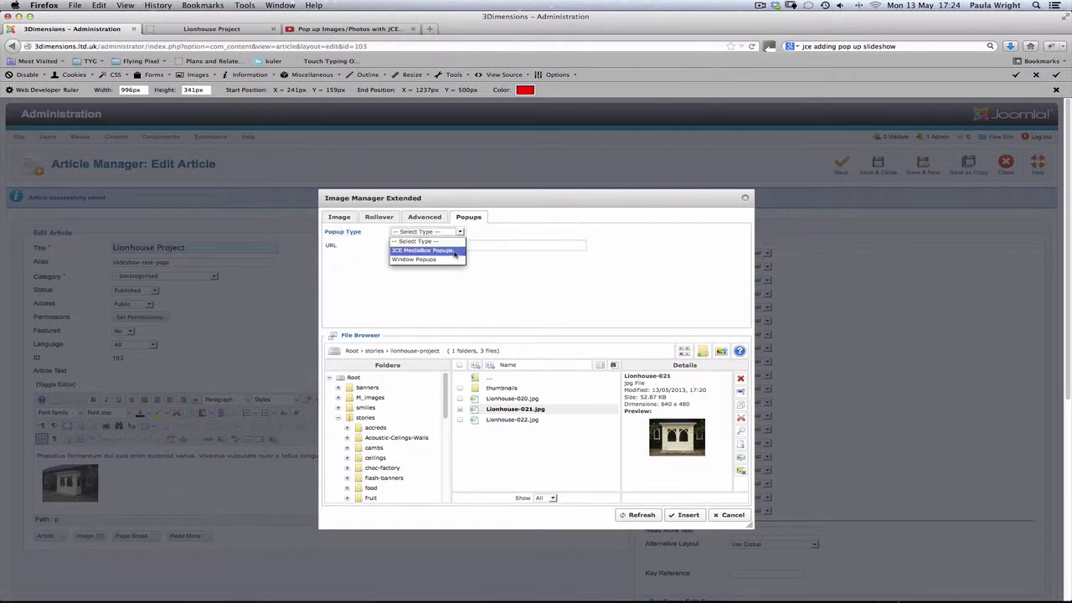
pyautogui.click(456, 252)
pyautogui.click(565, 395)
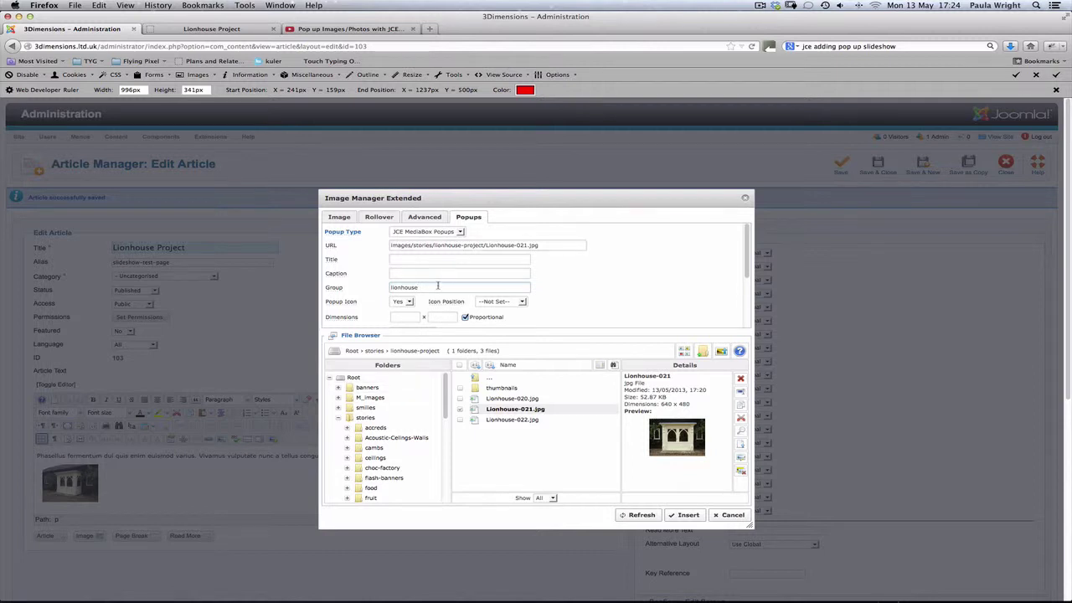
# Step: Turn off the popup icon, set a 10 margin, and insert the second thumbnail
pyautogui.click(407, 303)
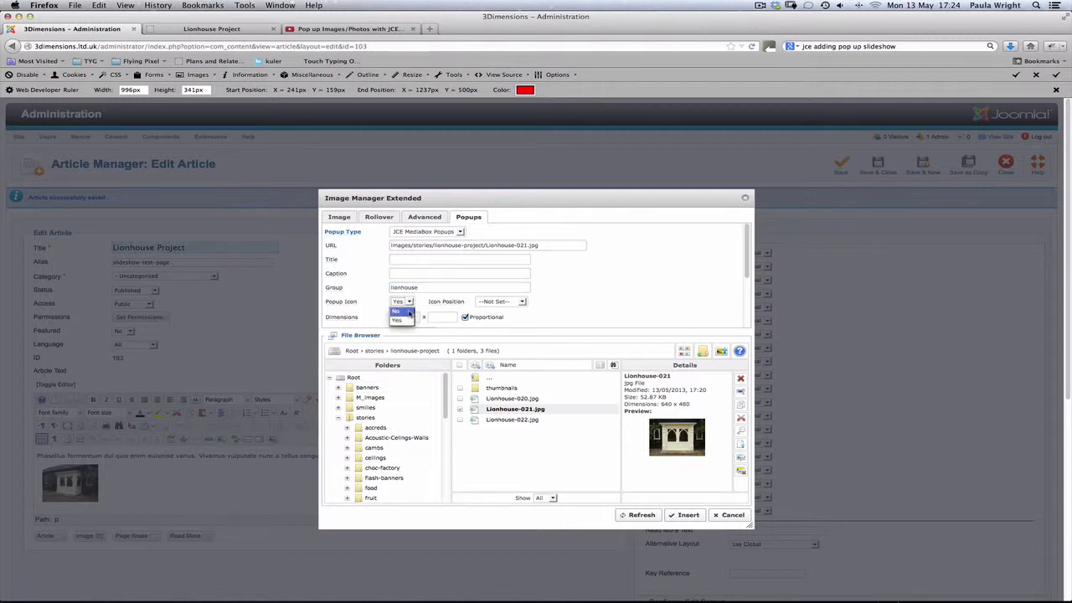
pyautogui.click(406, 313)
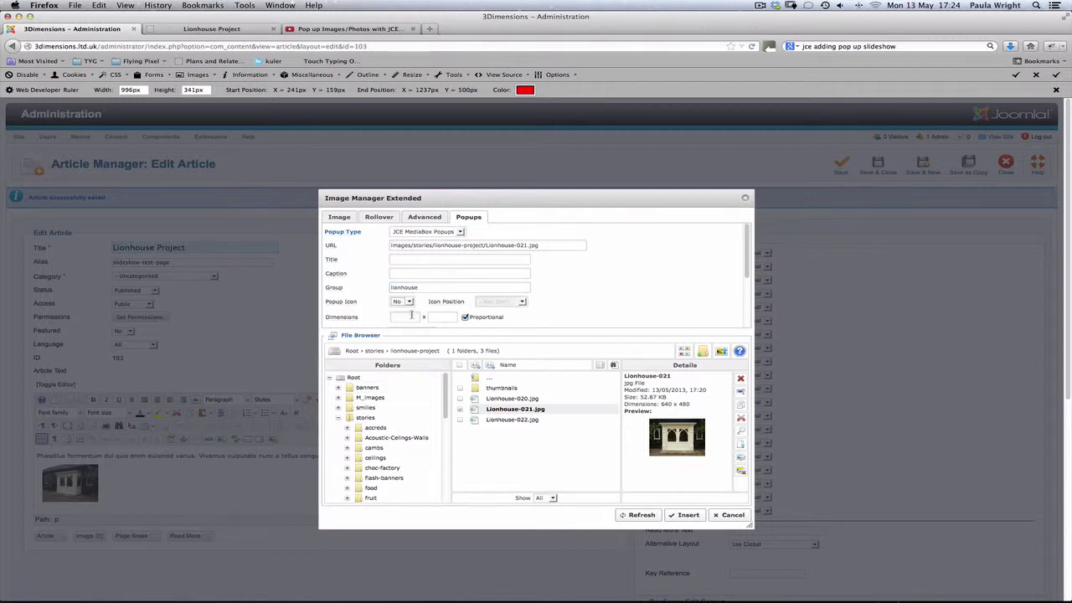
pyautogui.click(339, 218)
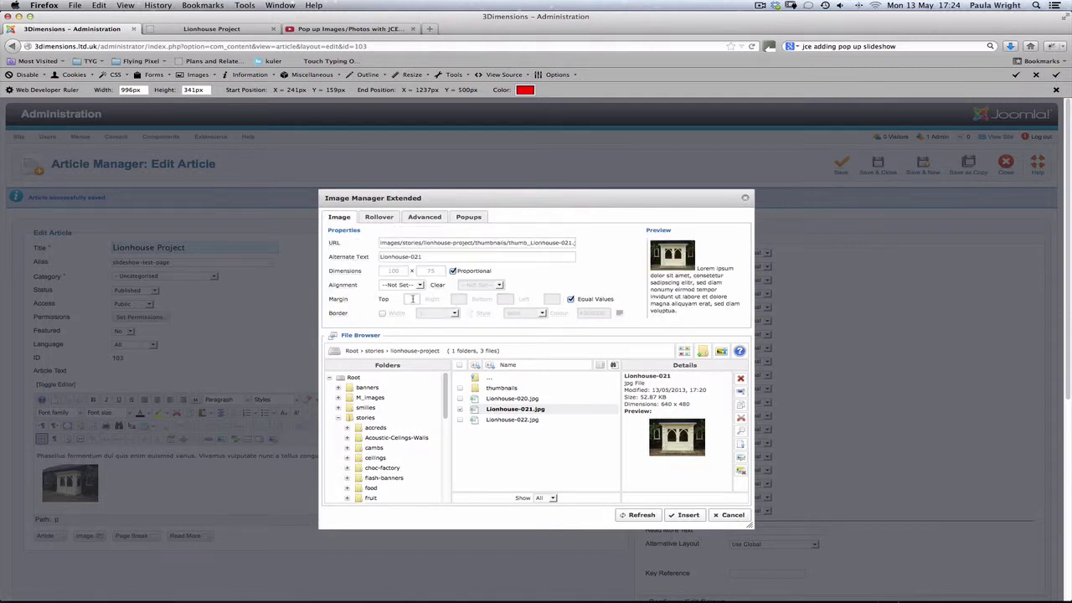
pyautogui.write('10')
pyautogui.click(688, 514)
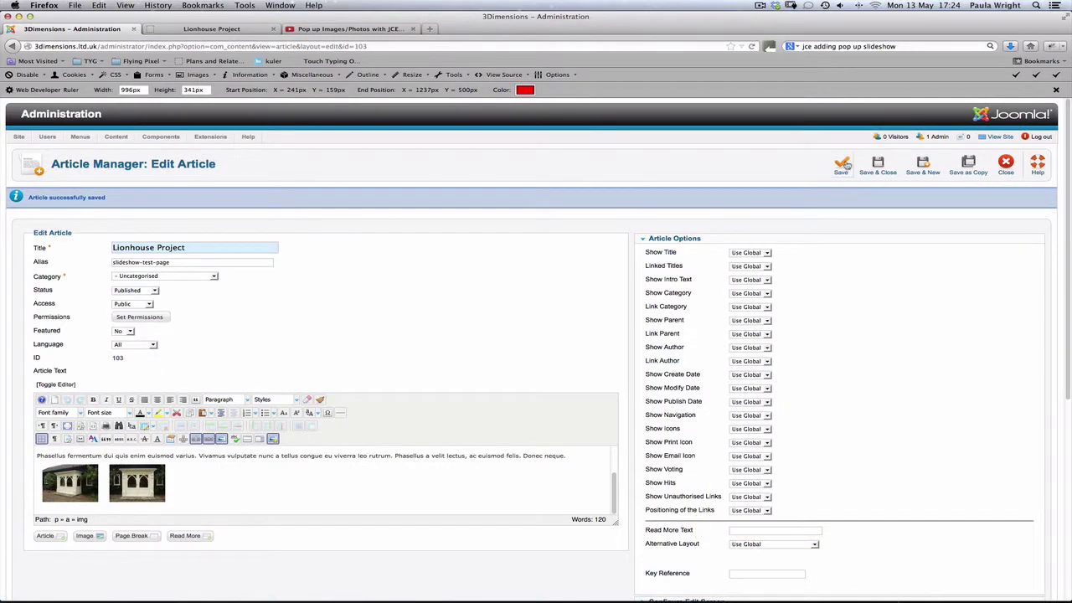
# Step: Save the article and reload the live Lionhouse Project page
pyautogui.click(843, 171)
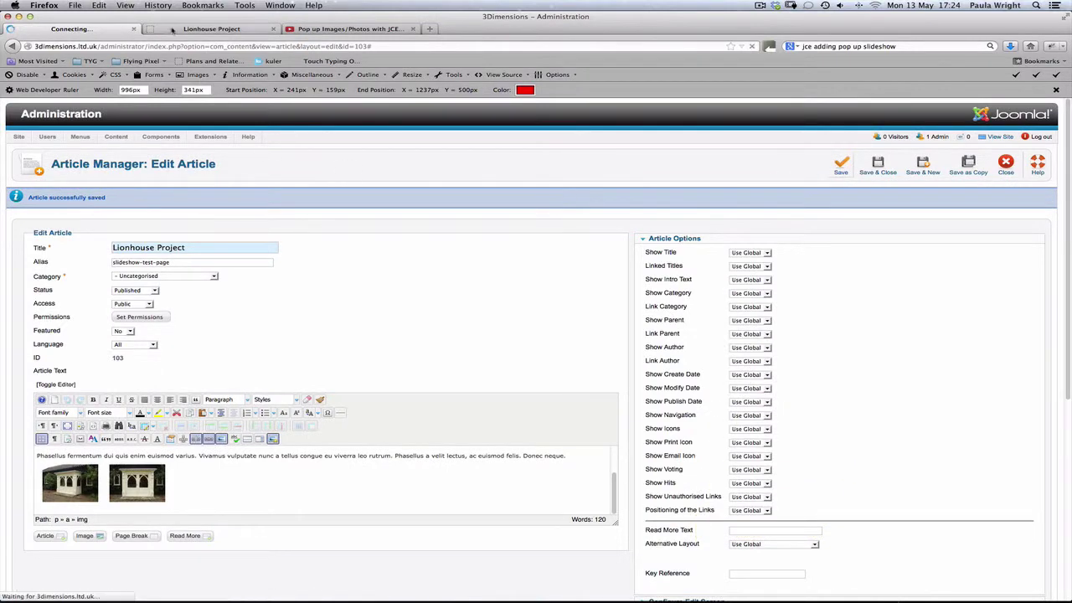
pyautogui.click(177, 31)
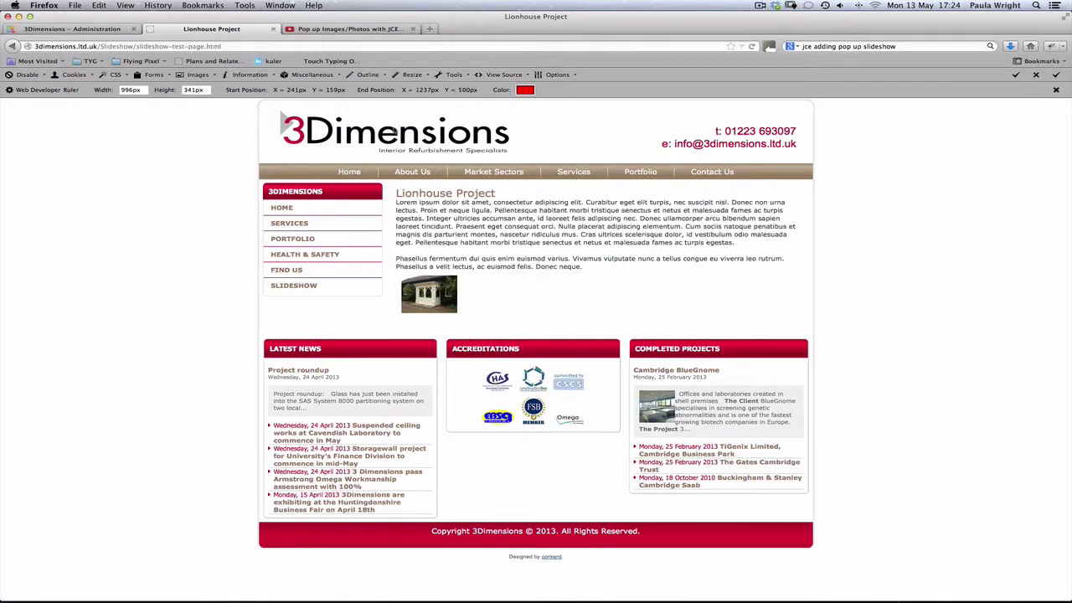
pyautogui.click(752, 46)
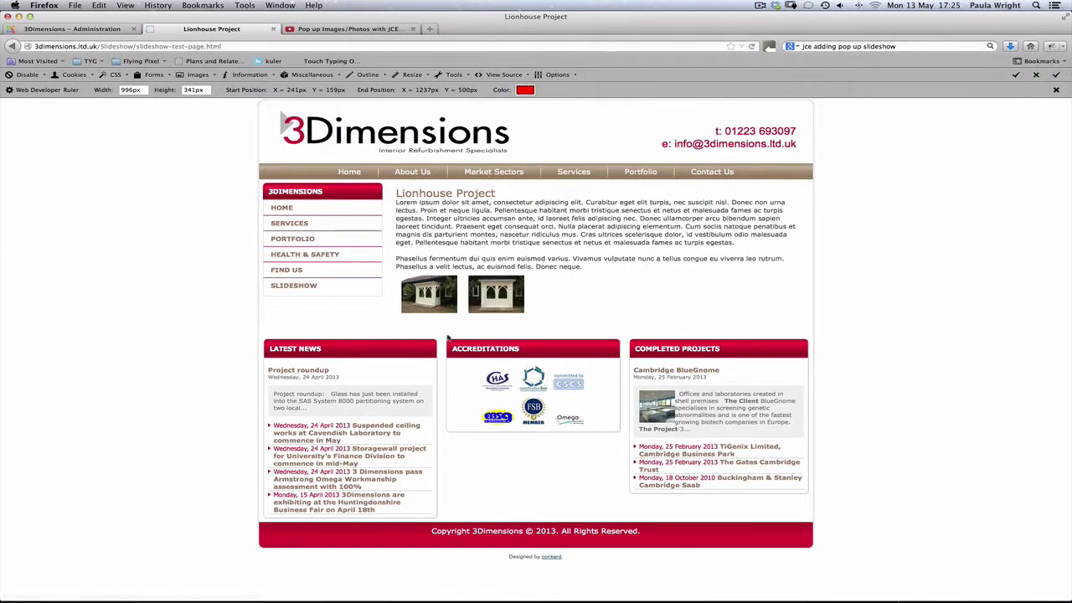
# Step: Open the first thumbnail's popup, step to photo 2 and back to 1, then close it
pyautogui.click(426, 299)
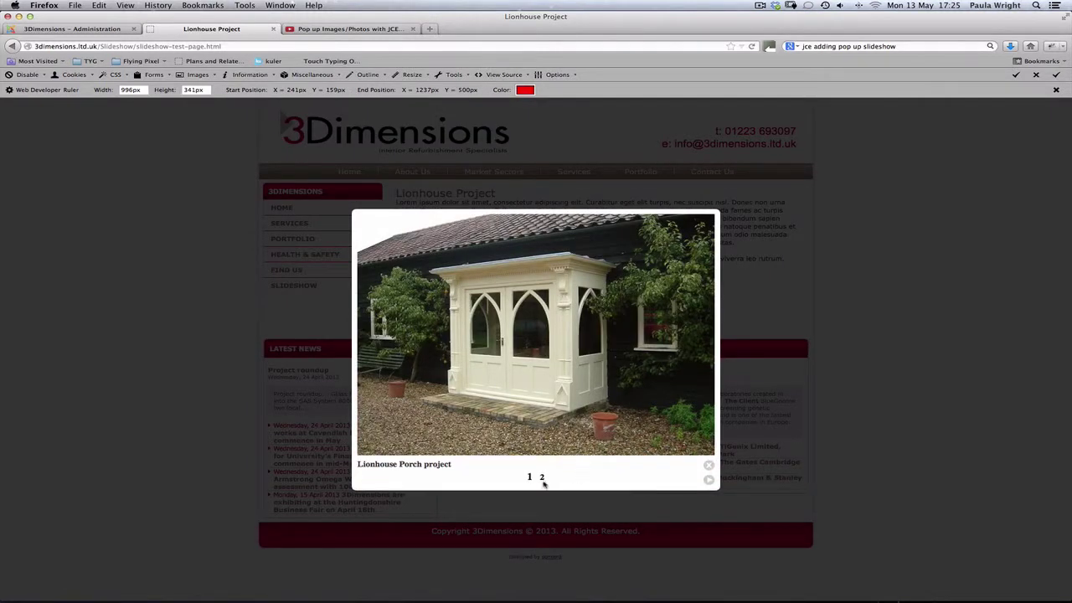
pyautogui.click(542, 473)
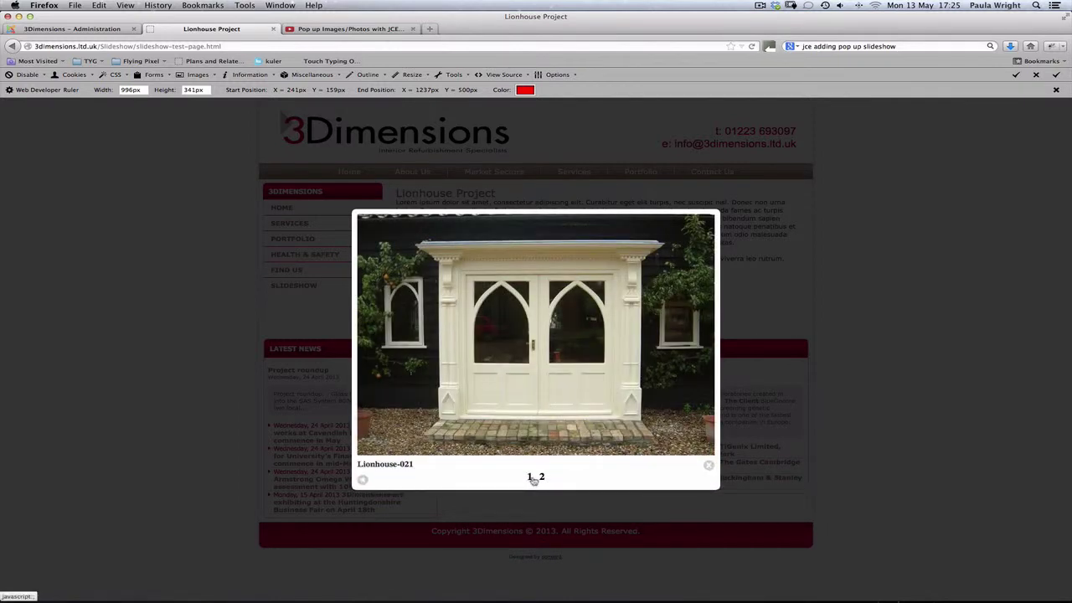
pyautogui.click(530, 476)
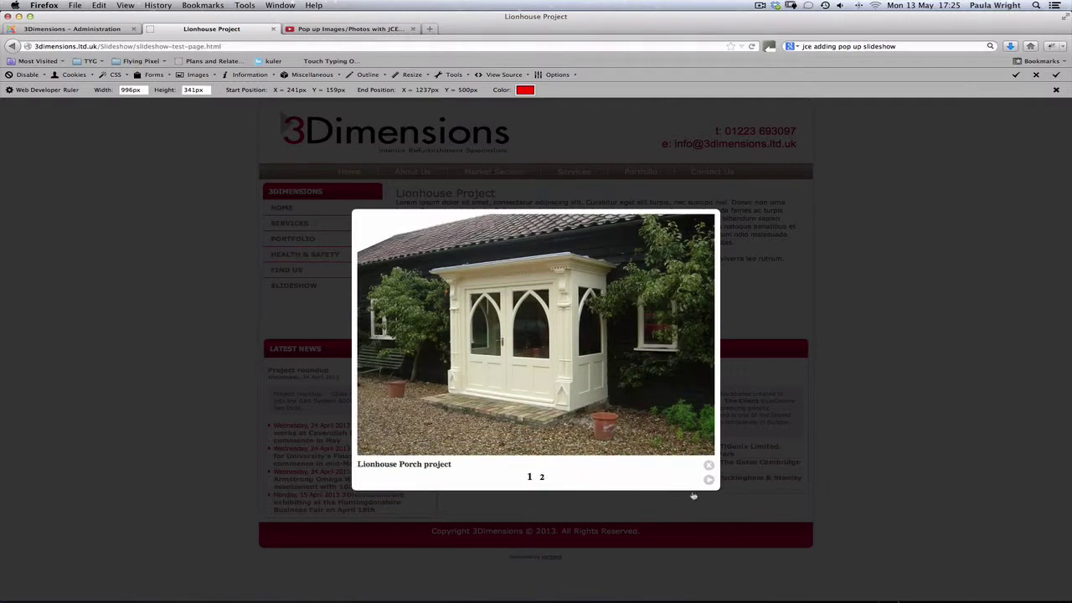
pyautogui.click(709, 466)
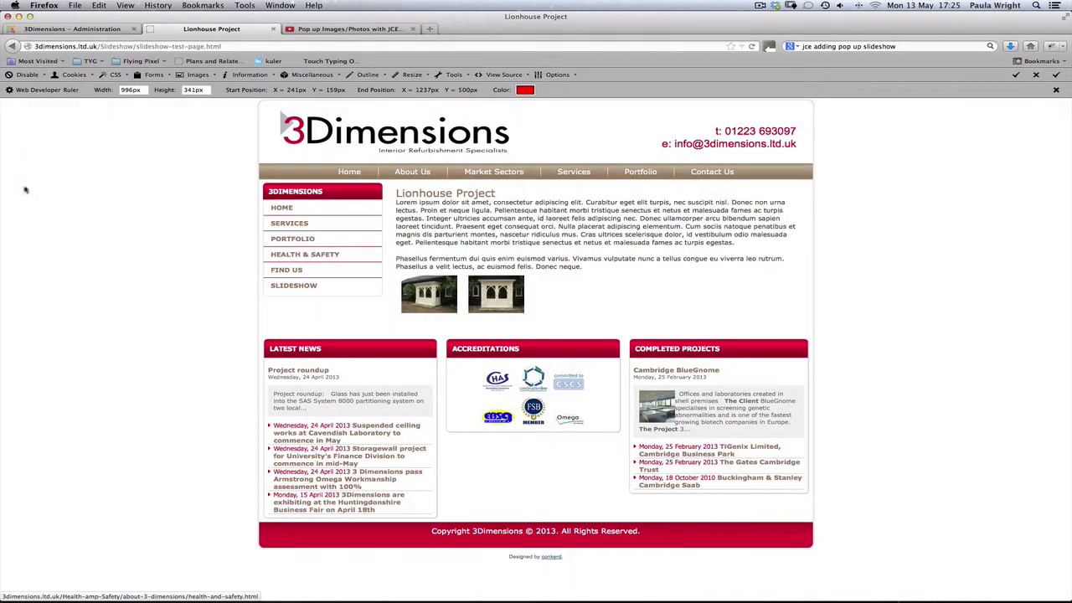
# Step: Insert another image in the article and select Lionhouse-022.jpg in Image Manager Extended
pyautogui.click(46, 29)
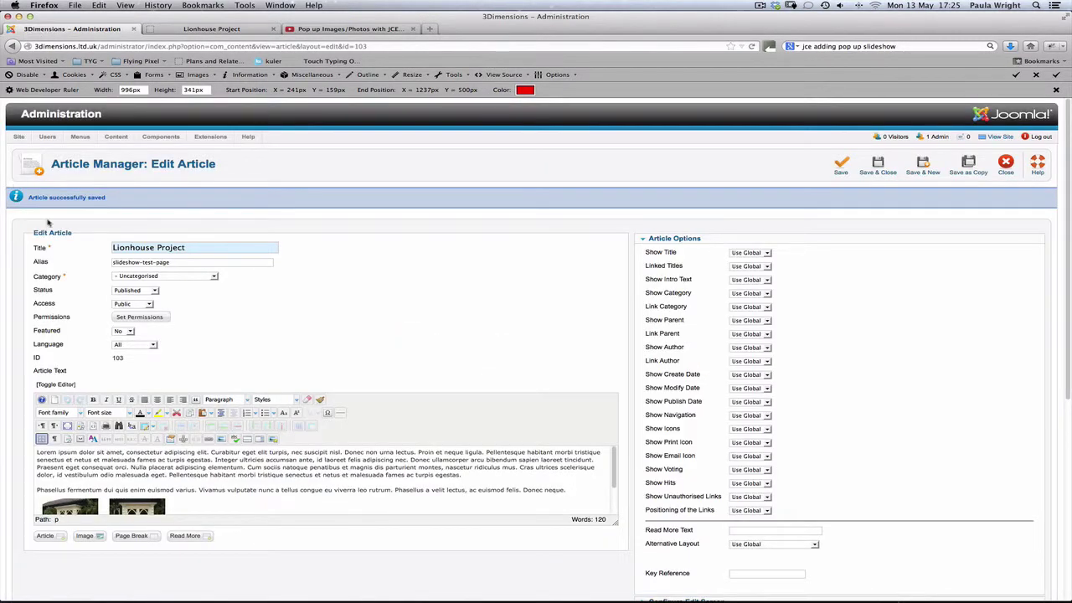
pyautogui.scroll(-2, 615, 473)
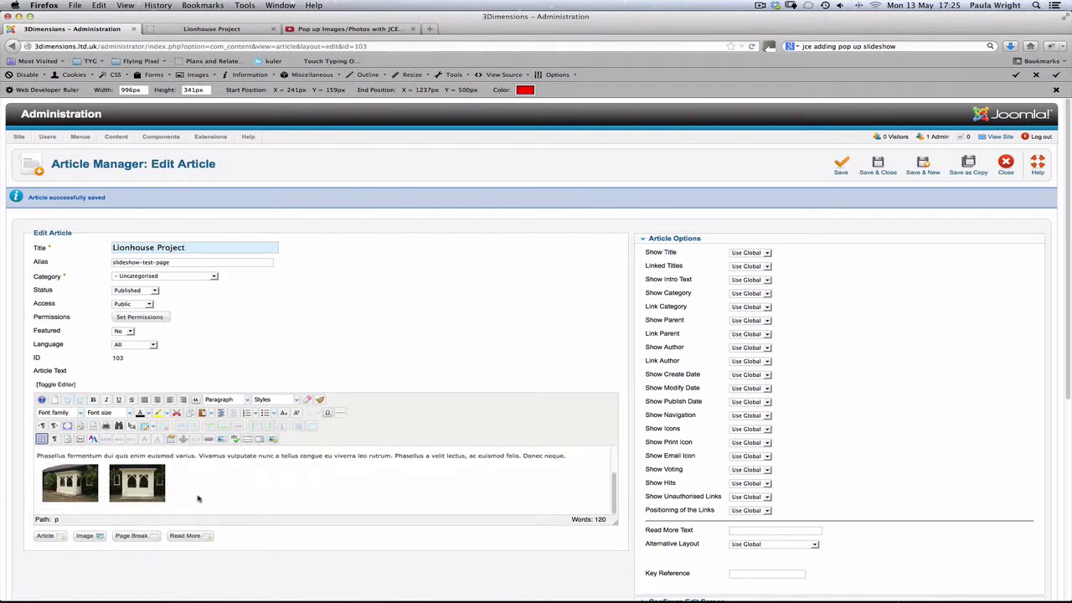
pyautogui.click(273, 439)
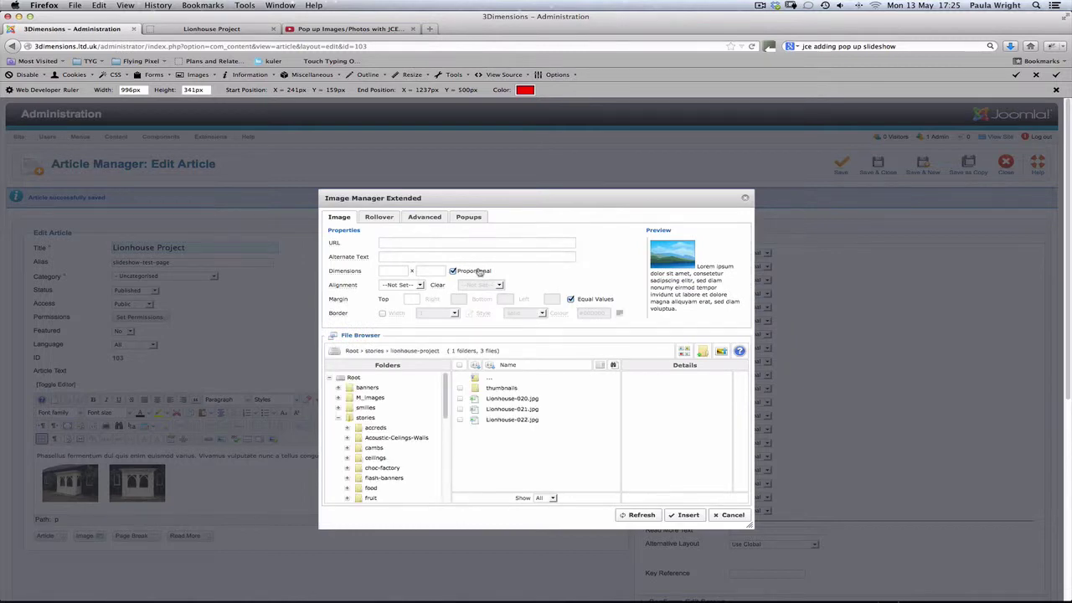
pyautogui.click(518, 426)
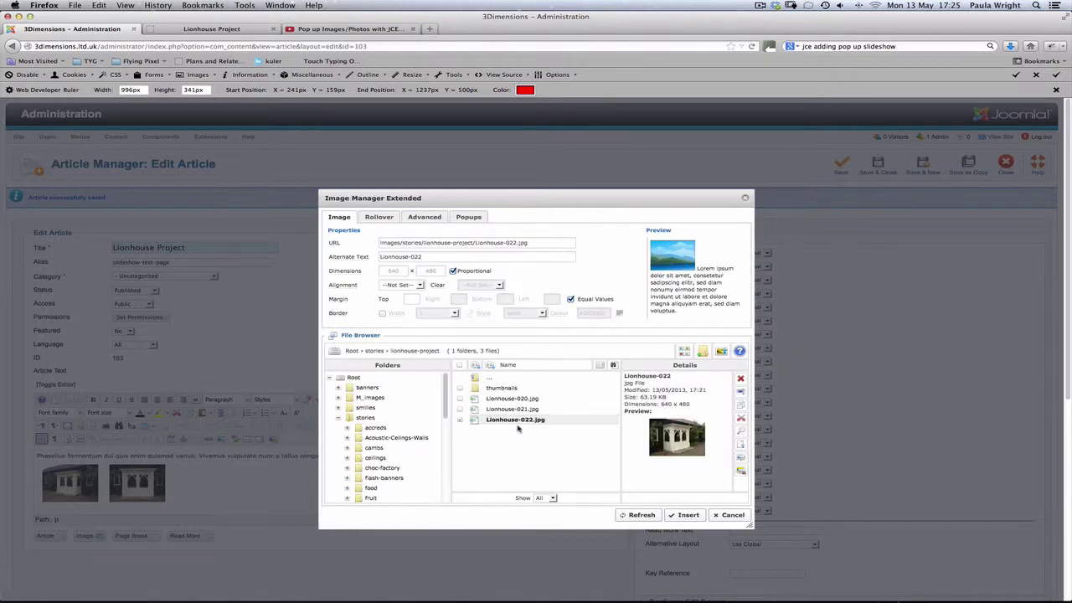
# Step: Make it a JCE MediaBox popup using its thumbnail, with no popup icon, in group lionhouse
pyautogui.click(467, 219)
pyautogui.click(460, 232)
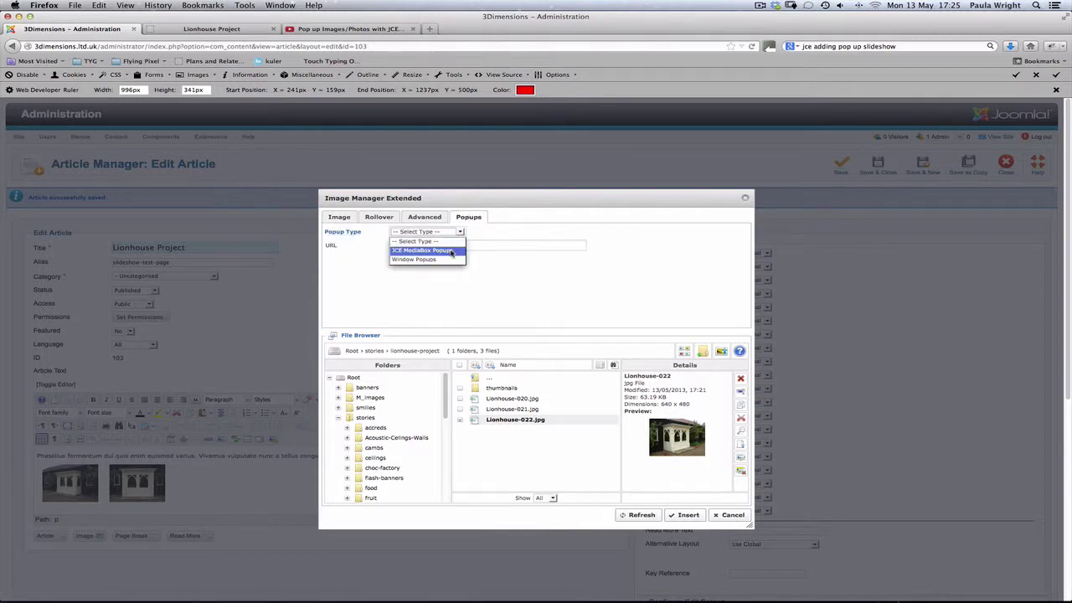
pyautogui.click(452, 251)
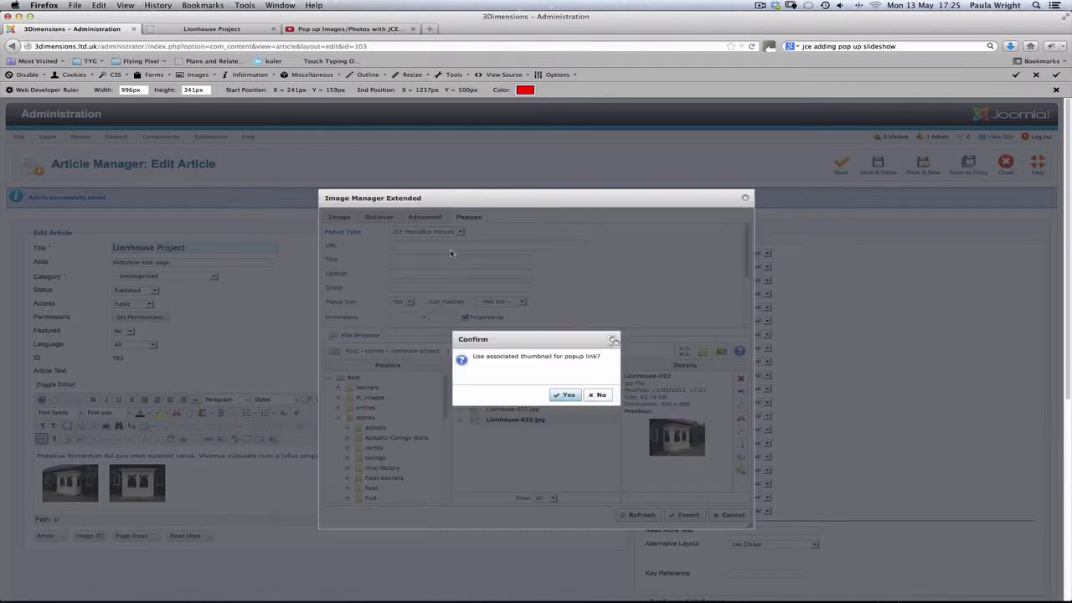
pyautogui.click(564, 394)
pyautogui.click(408, 301)
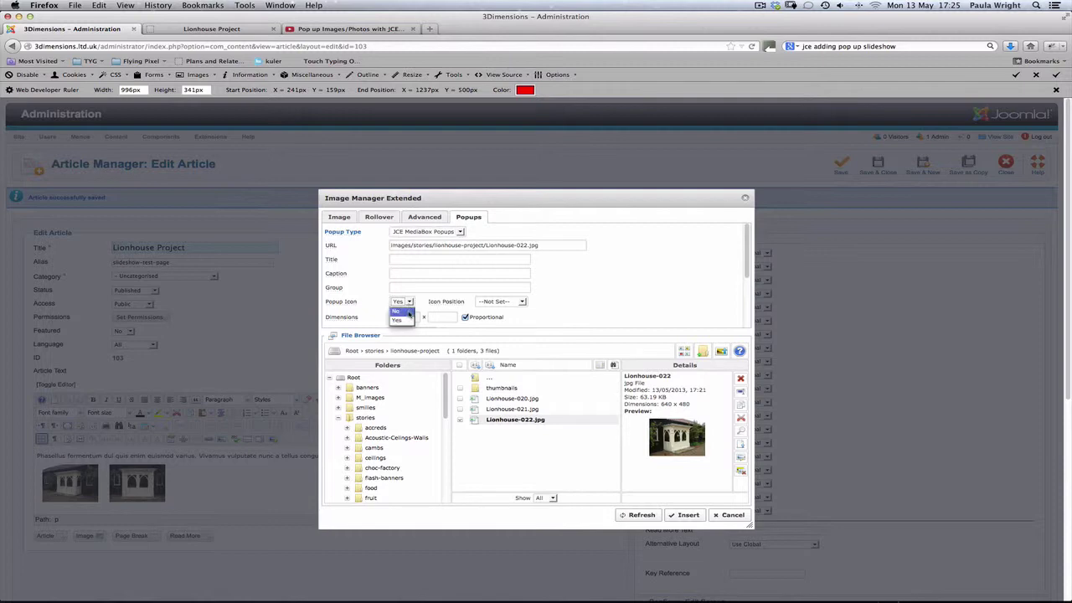
pyautogui.click(401, 322)
pyautogui.click(405, 288)
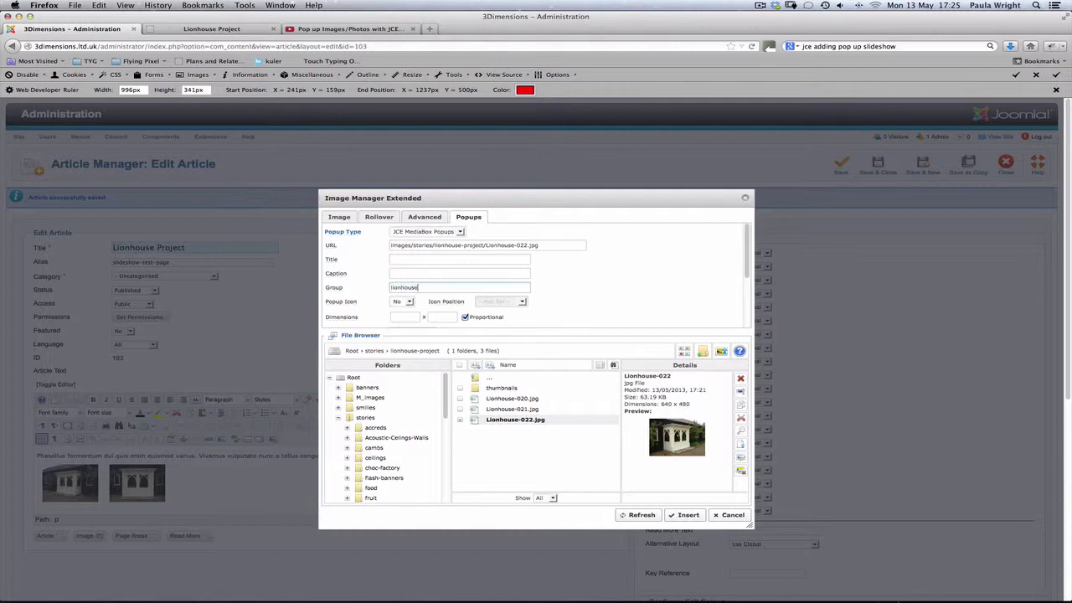
# Step: Set alt text 'Lionhouse porch side view' and top margin 10, then insert the third image
pyautogui.click(339, 217)
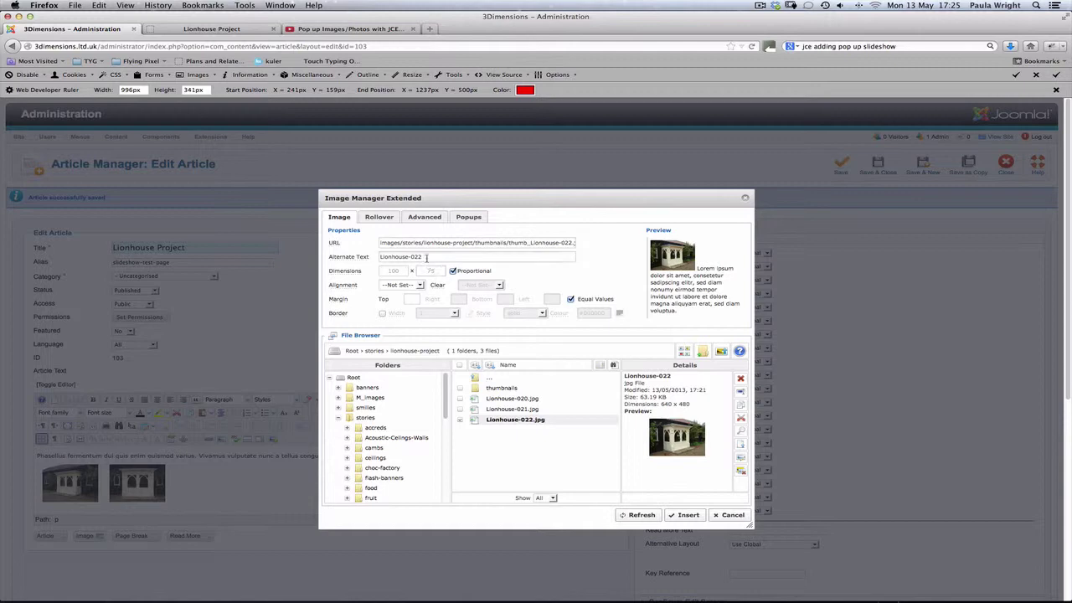
pyautogui.moveTo(428, 257); pyautogui.dragTo(358, 257)
pyautogui.click(436, 253)
pyautogui.click(410, 299)
pyautogui.write('10')
pyautogui.click(685, 515)
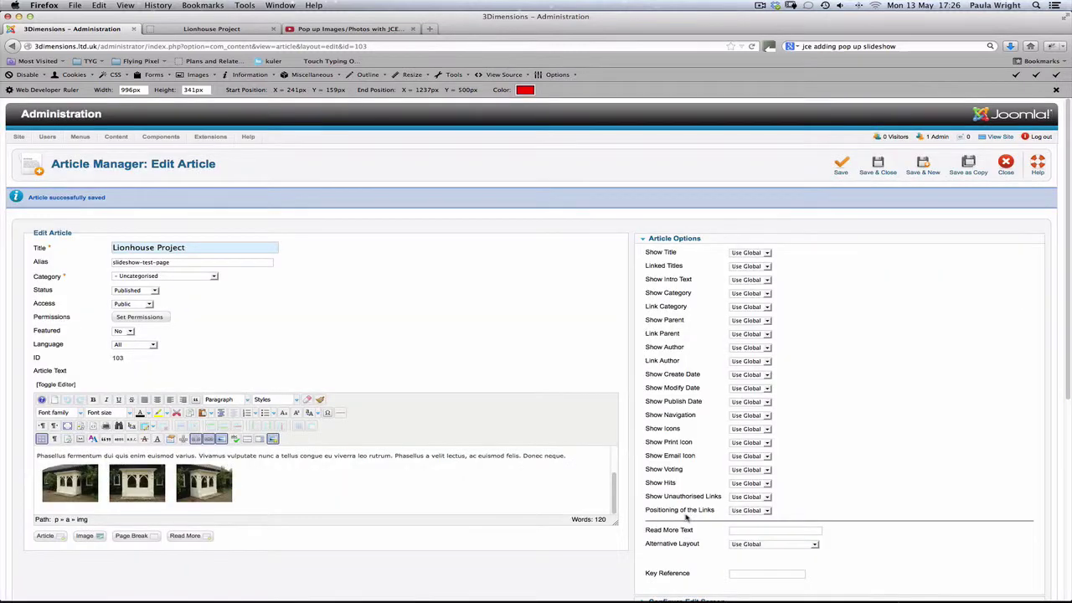
# Step: Save the article and reload the live Lionhouse Project page
pyautogui.click(843, 169)
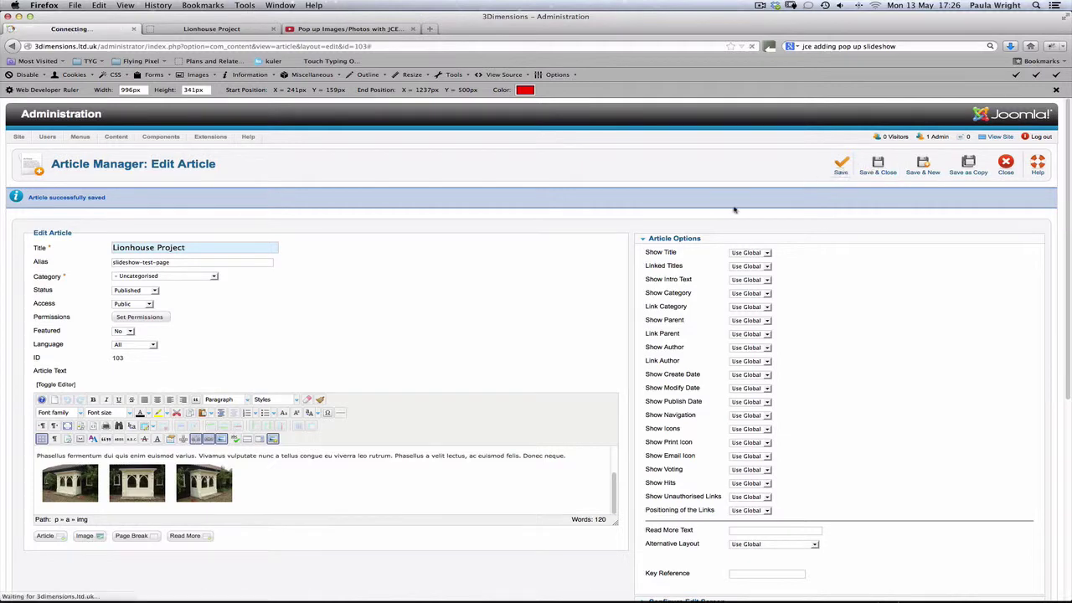
pyautogui.click(236, 30)
pyautogui.click(751, 46)
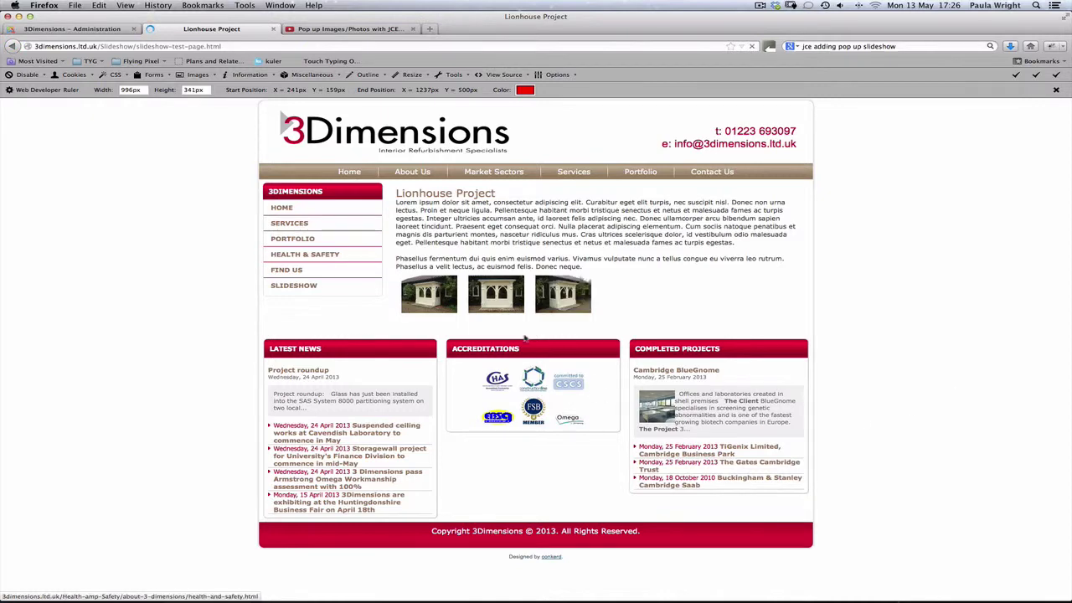
# Step: Confirm the popup slideshow cycles through all three photos, then close it and return to the Administration tab
pyautogui.click(435, 305)
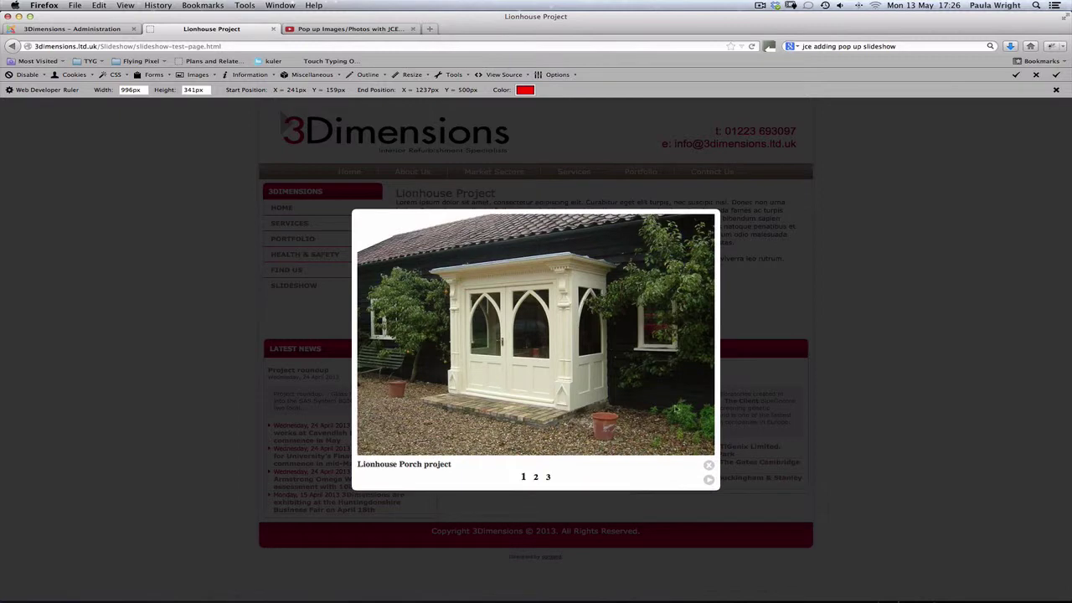
pyautogui.click(548, 477)
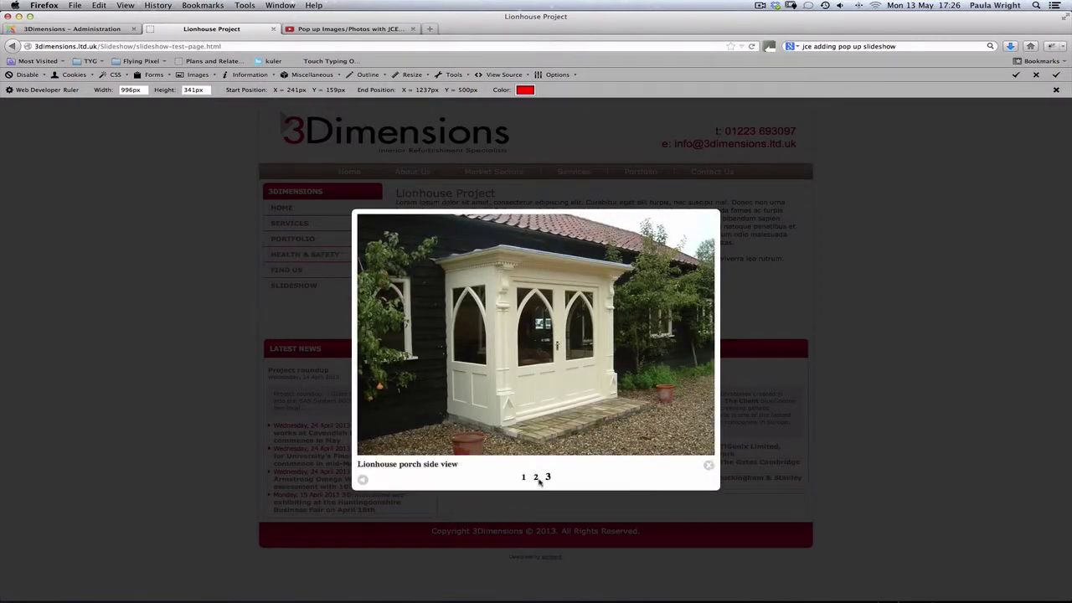
pyautogui.click(536, 483)
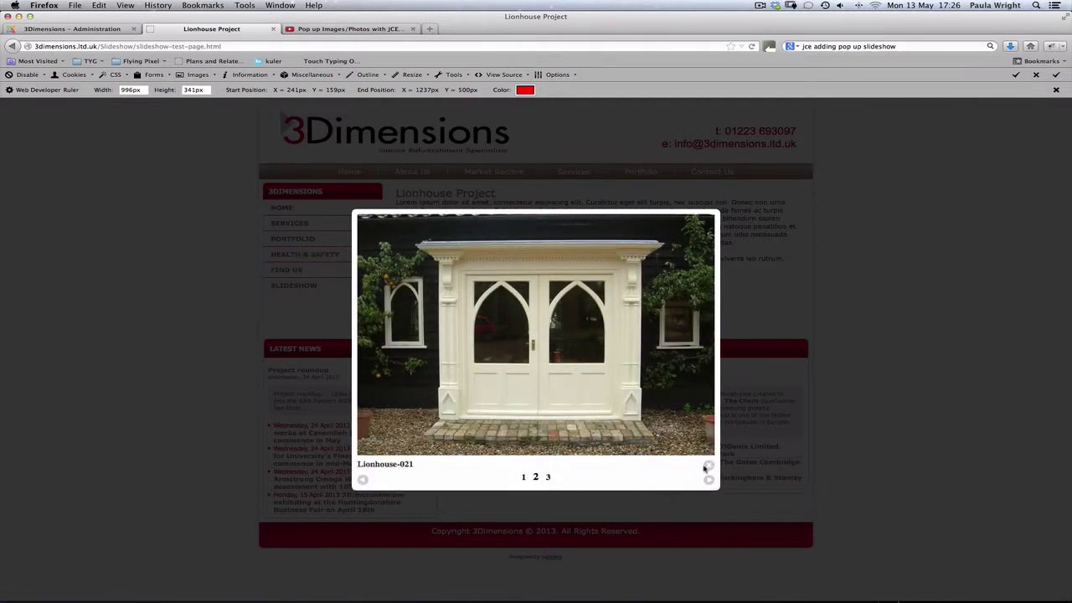
pyautogui.click(709, 465)
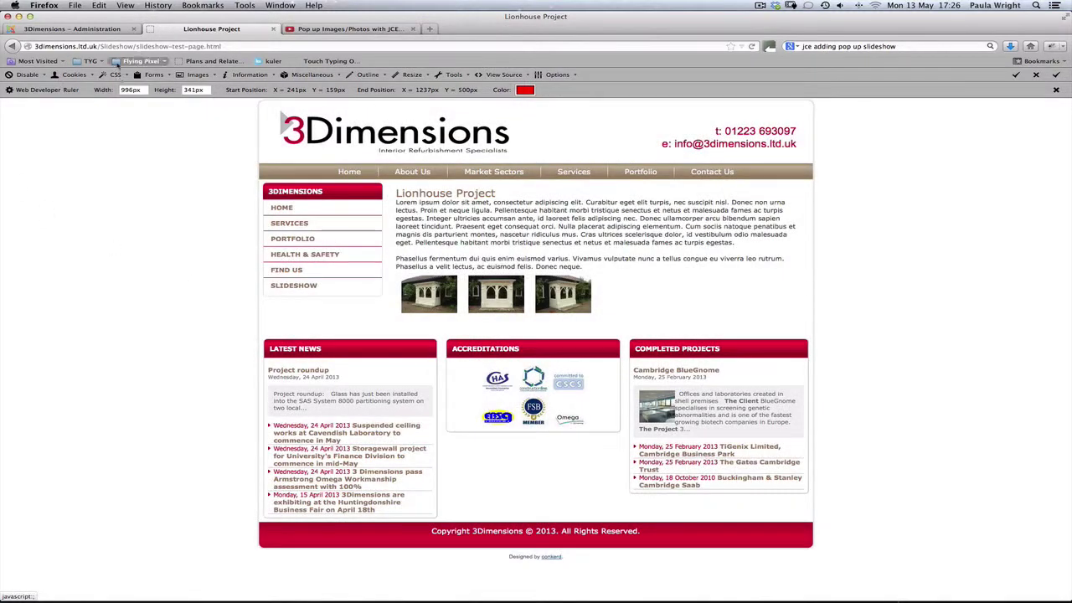
pyautogui.click(99, 30)
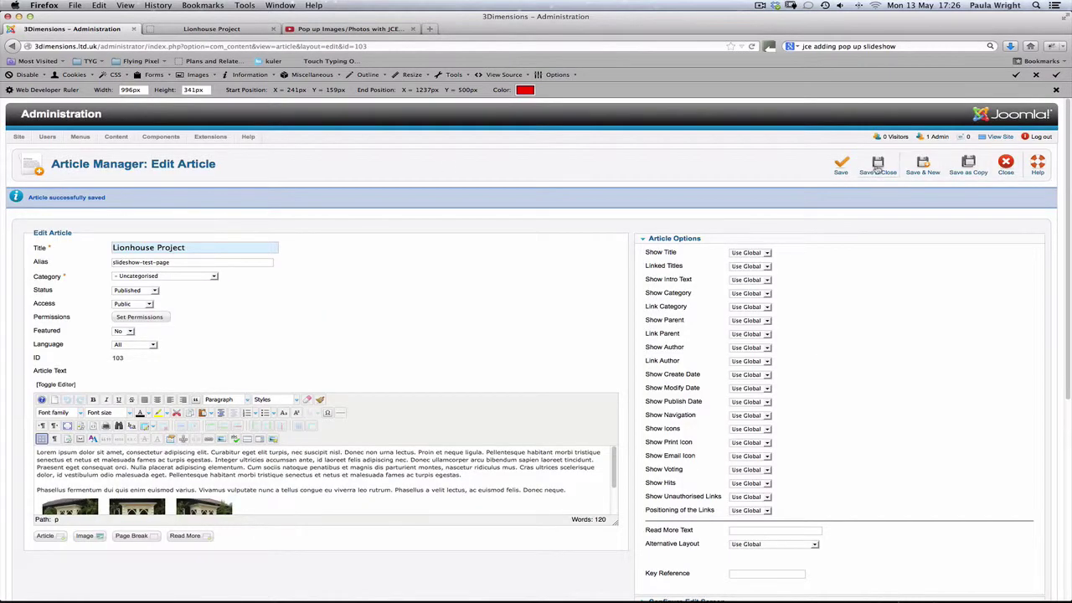